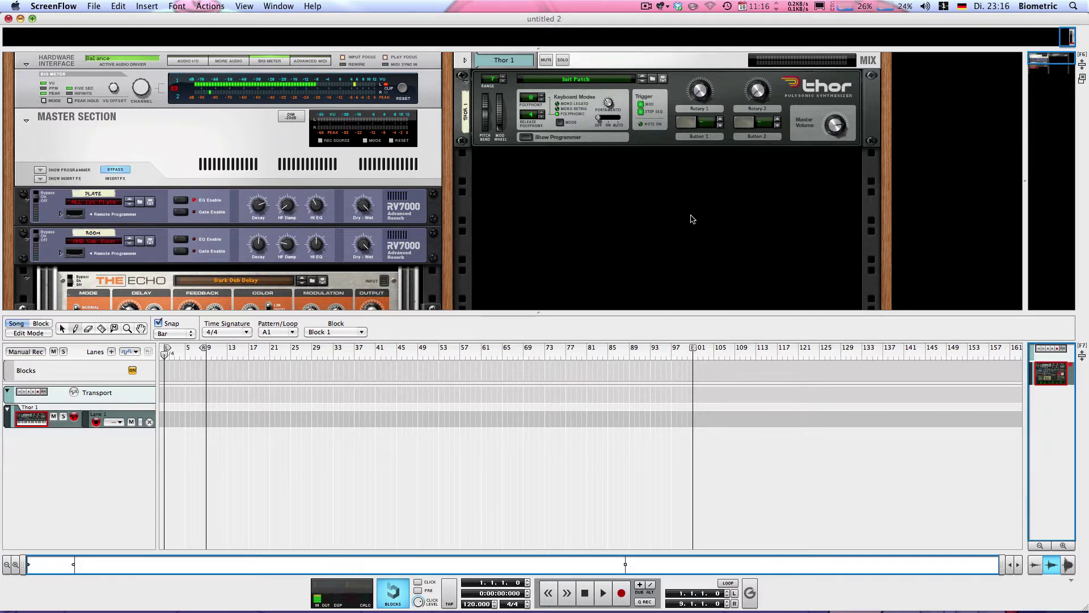
Bring the Reason window with song untitled 2 and its Thor 1 track to the front.
left_click(692, 219)
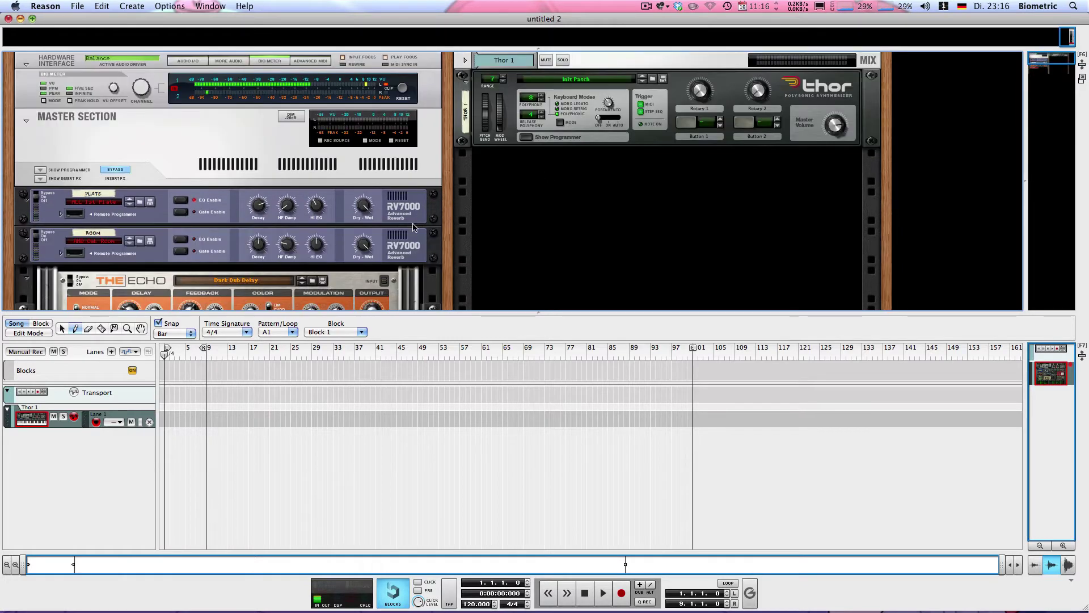
Draw an 8-bar clip on Thor 1 at bar 1 and paste a copy at bar 17.
left_click_drag(165, 419, 208, 419)
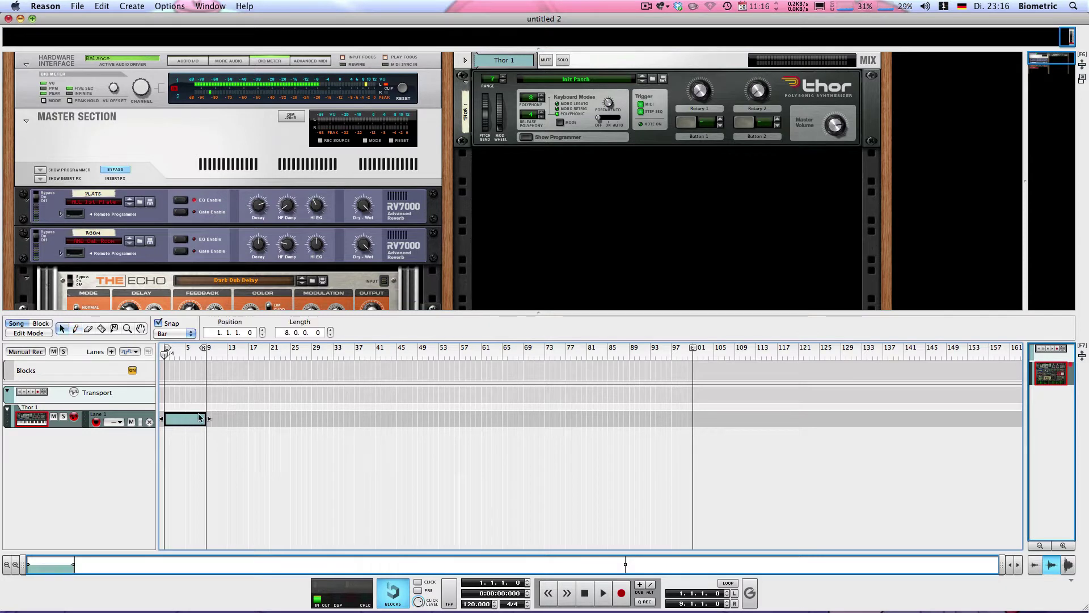
left_click(248, 415)
left_click(253, 369)
key("super+v")
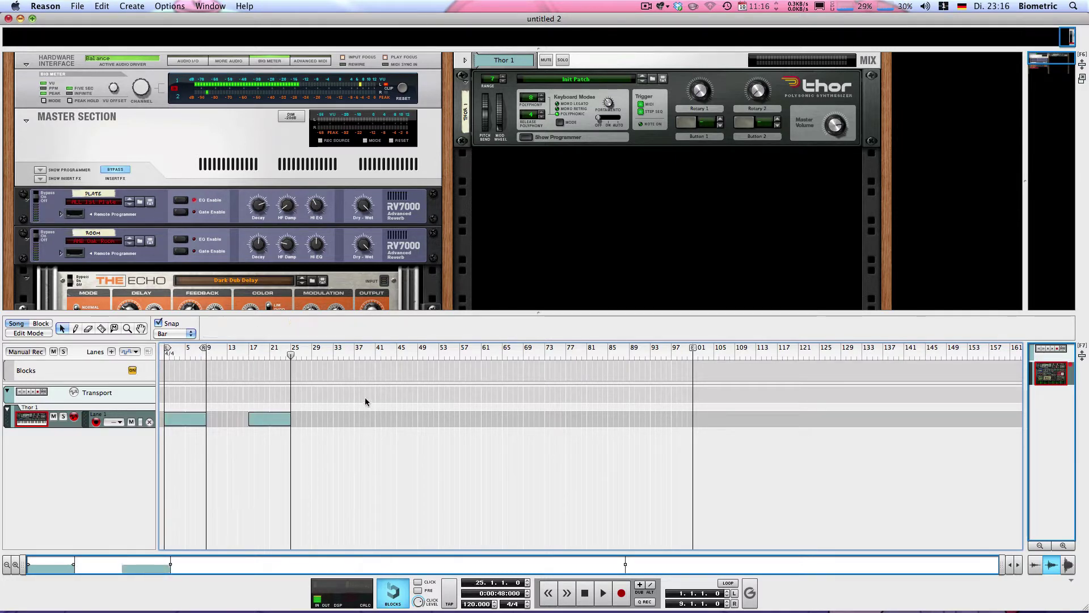
Browse the edit commands, duplicate the Thor 1 device, then undo the copies and deselect Thor.
left_click(509, 143)
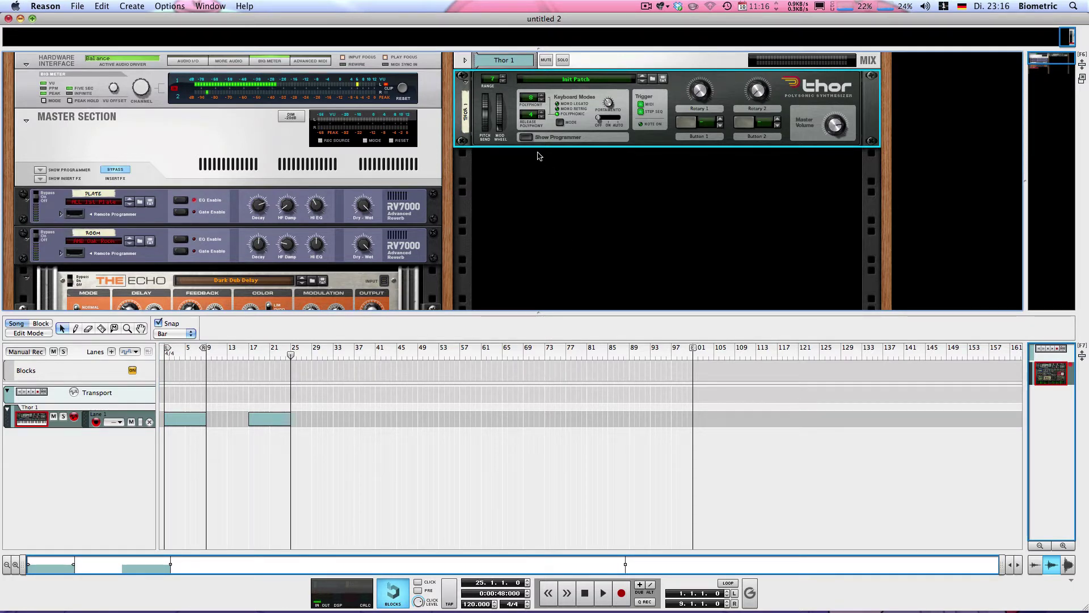
left_click(101, 7)
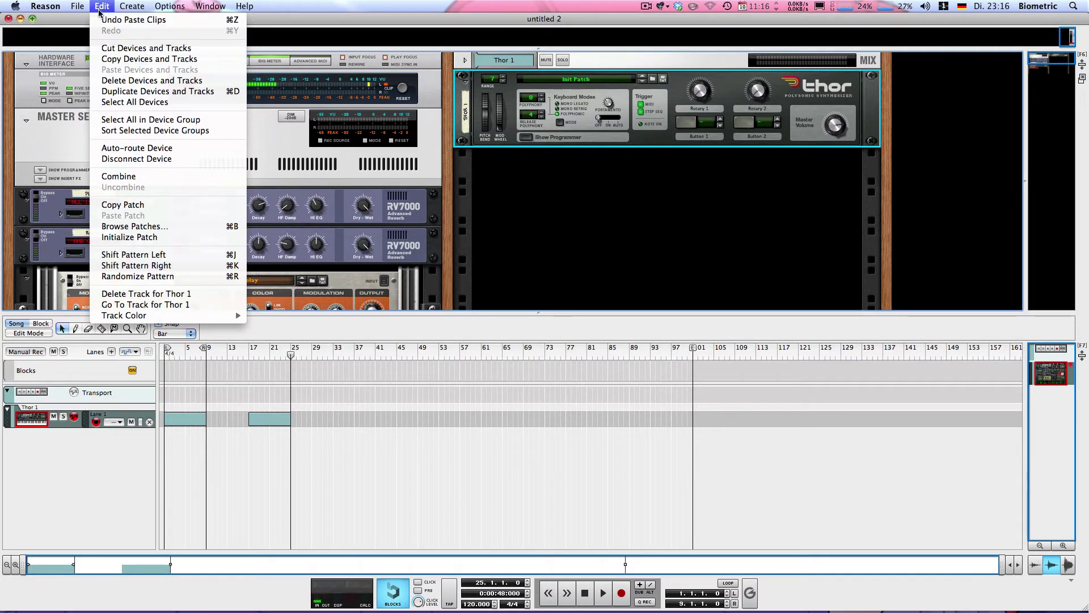
left_click(318, 78)
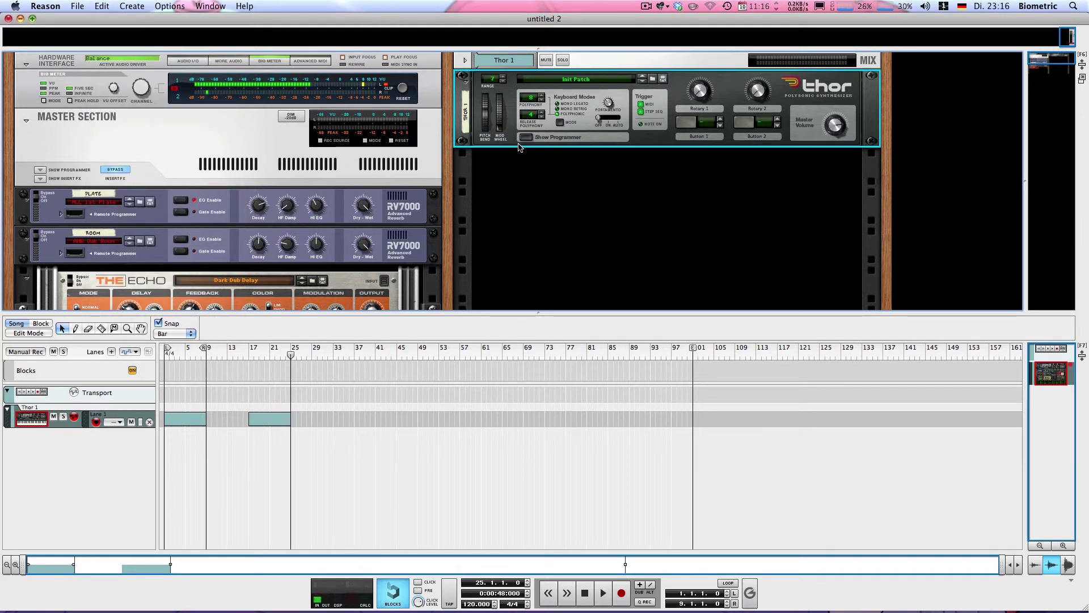
key("super+d")
key("super+d")
key("super+d")
key("super+d")
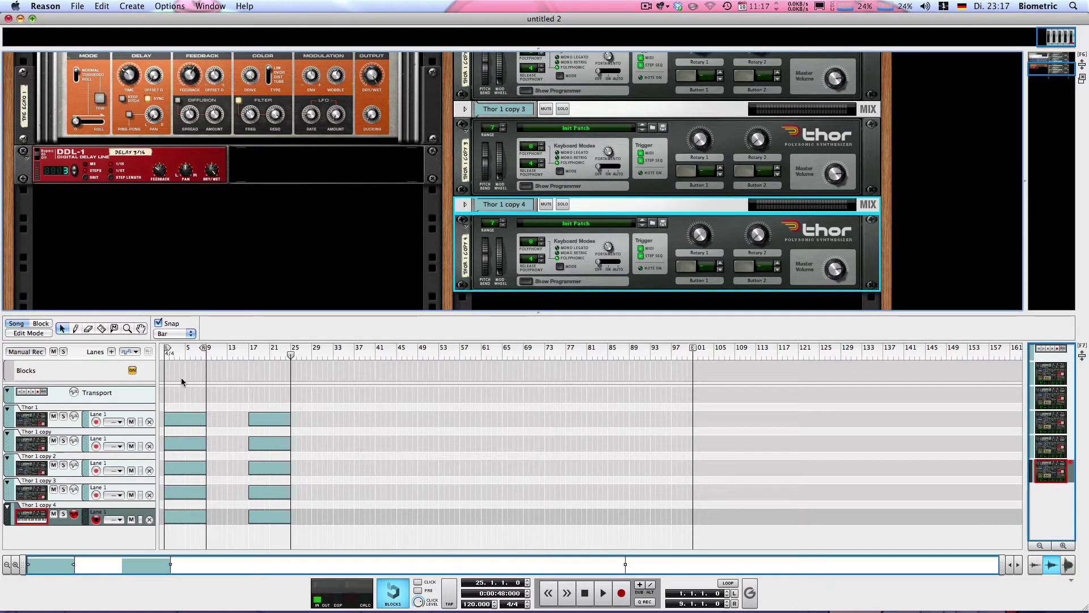
key("super+z")
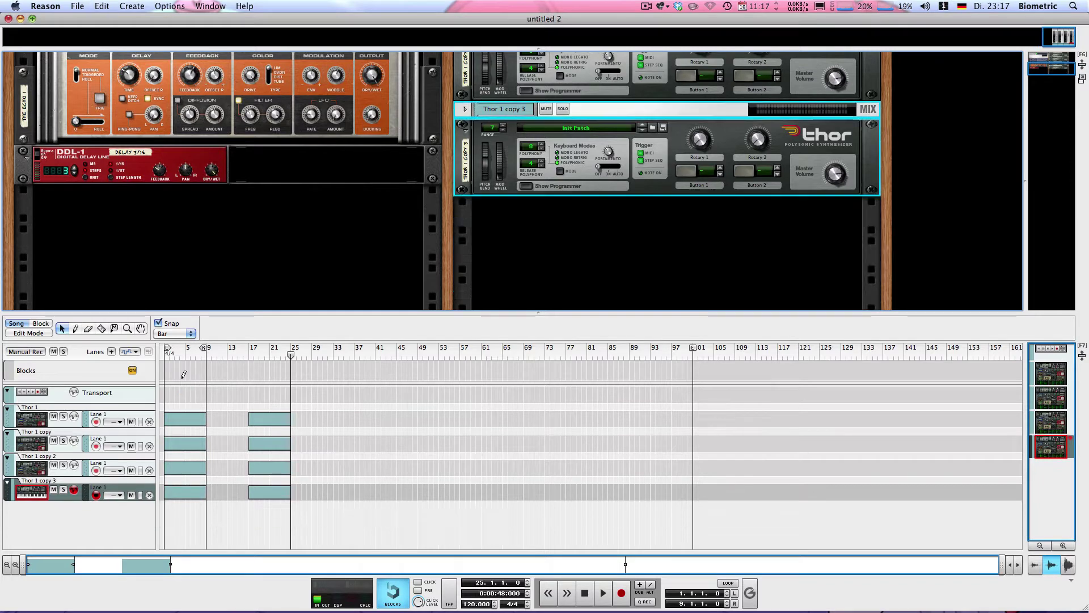
key("super+z")
key("super+z")
key("super+z")
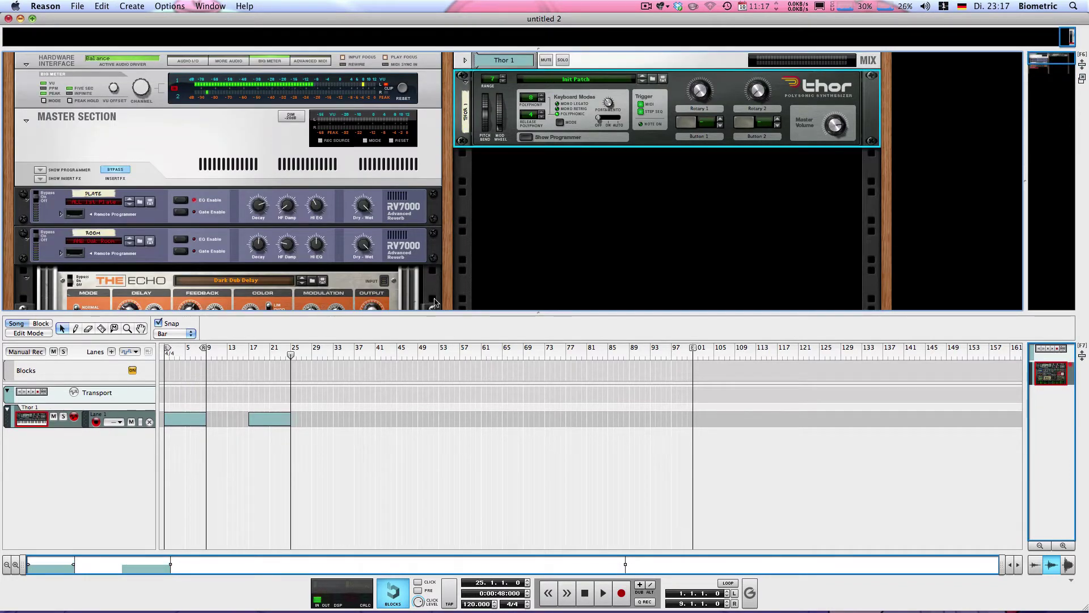
left_click(446, 276)
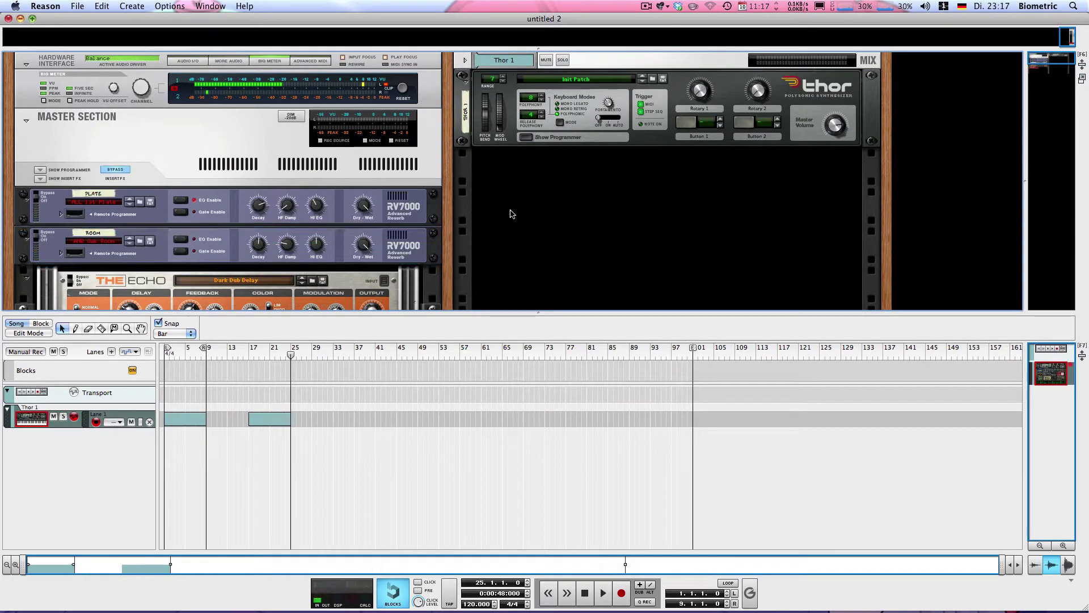
Try the Hand tool, return to the Arrow tool, and delete both Thor 1 clips.
scroll(522, 187, "down", 3)
scroll(543, 180, "up", 3)
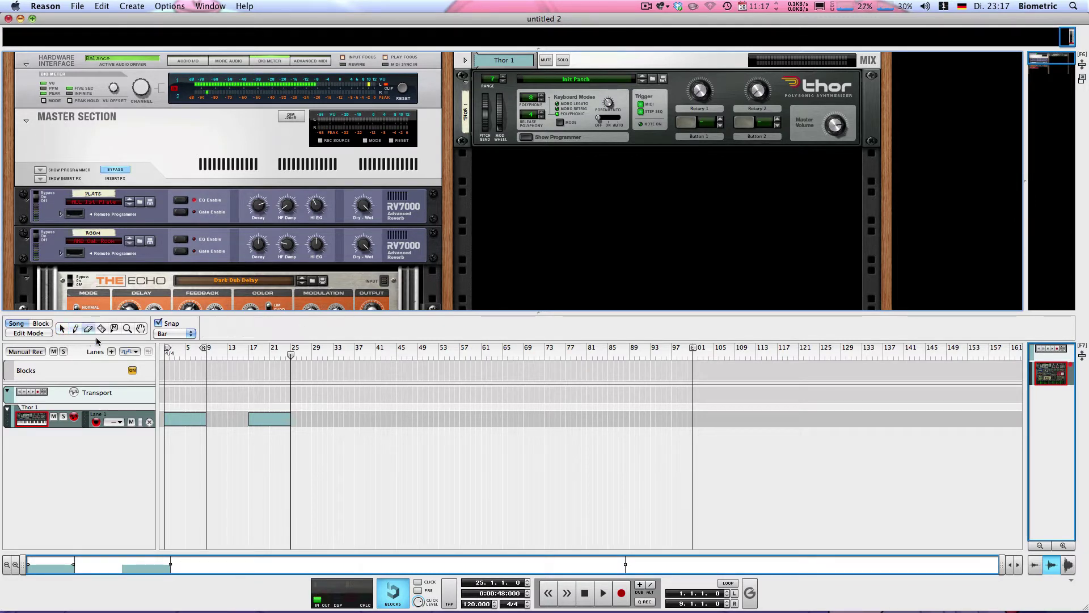
left_click(141, 329)
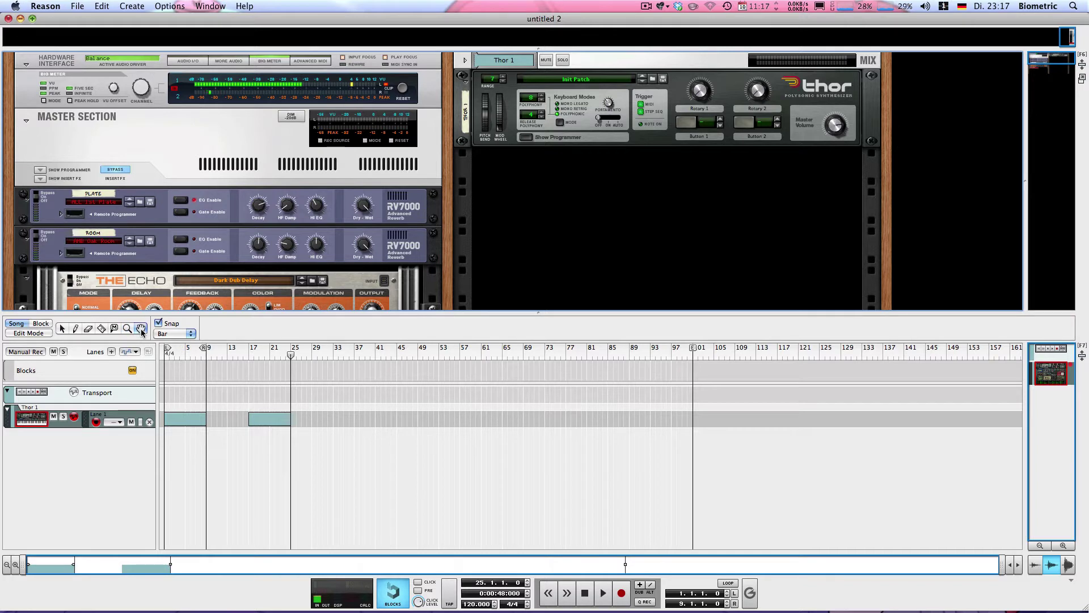
key("q")
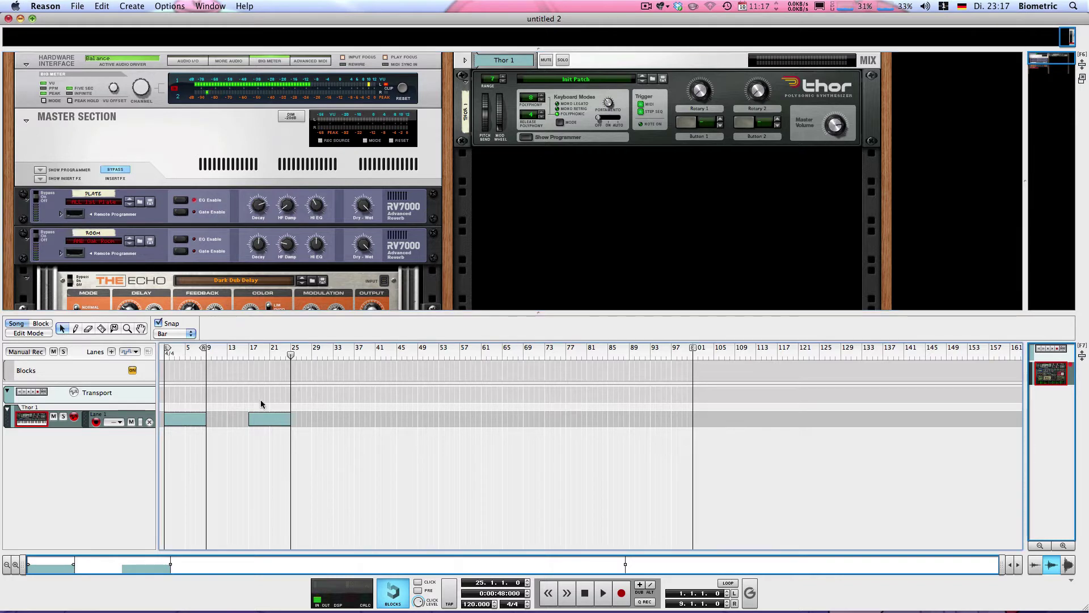
left_click_drag(326, 392, 165, 436)
key("Delete")
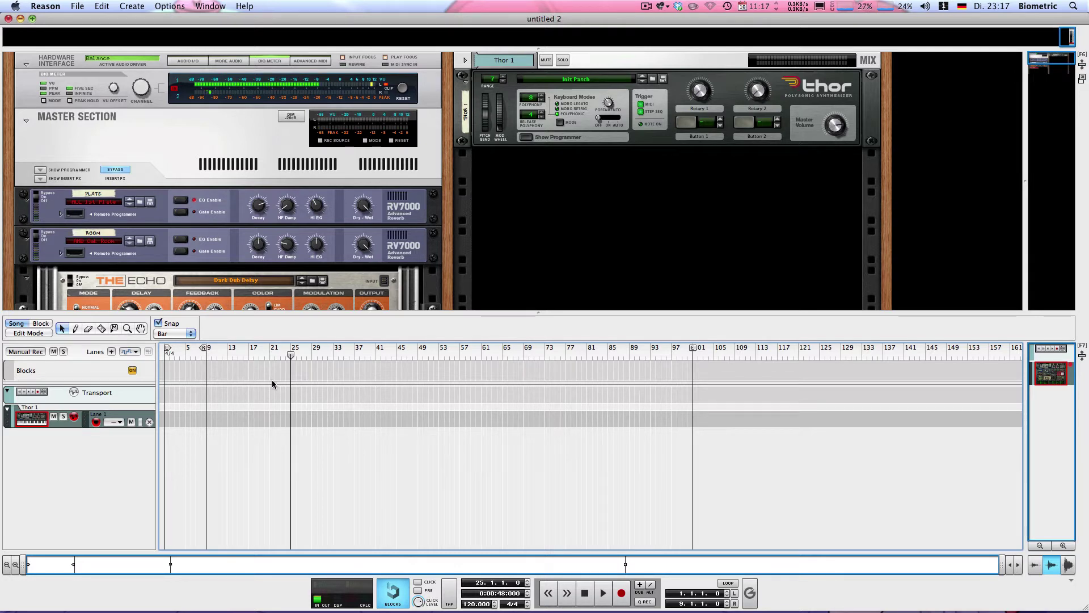
Move the song position to bar 29, then add a trial Thor 2 with a clip and delete it.
left_click(296, 355)
left_click_drag(296, 356, 311, 355)
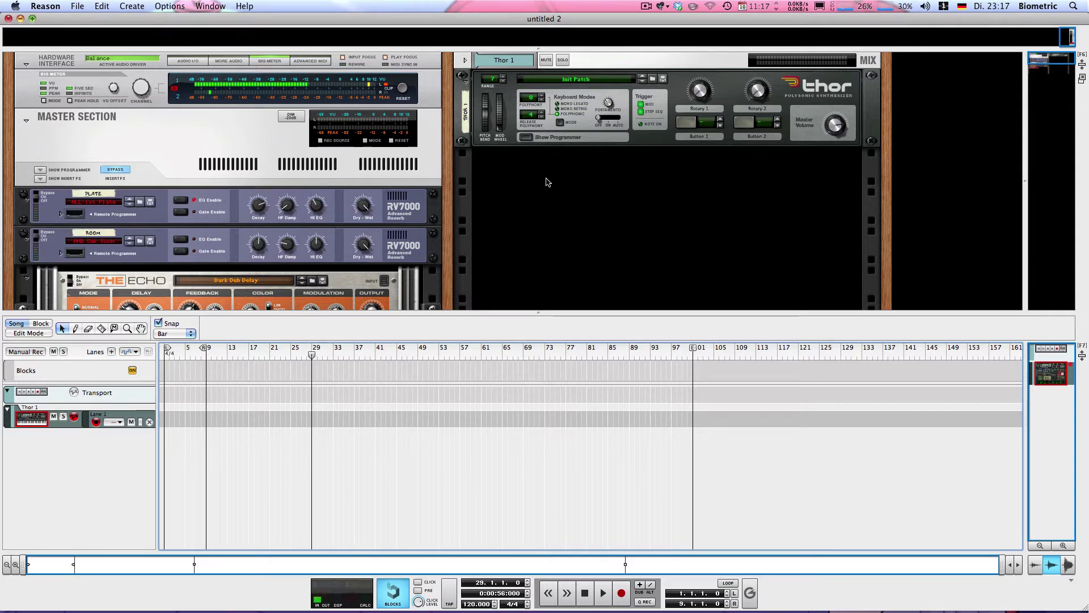
right_click(528, 203)
mouse_move(549, 263)
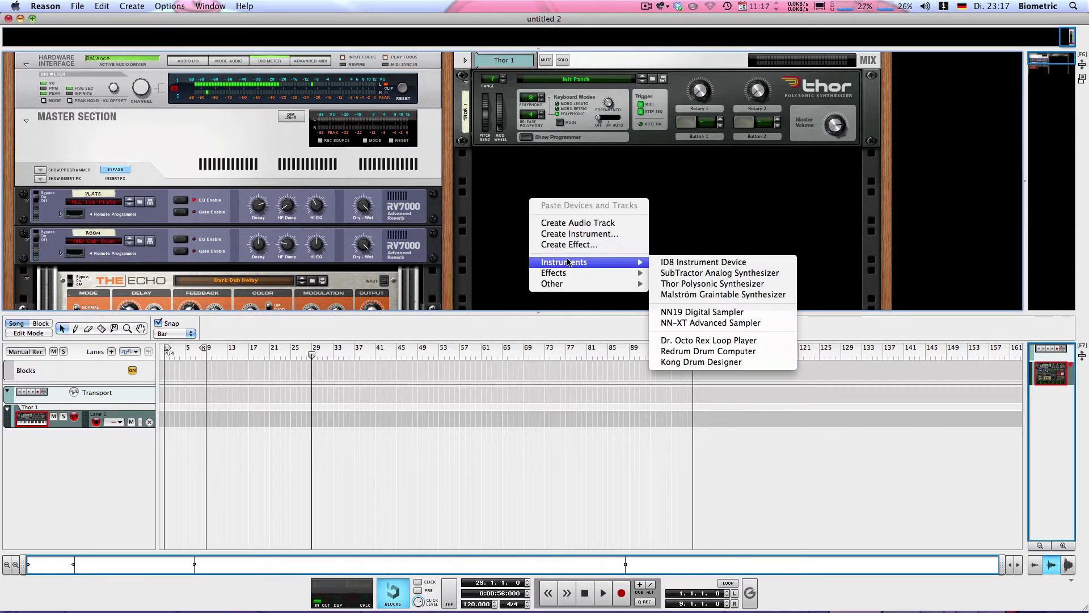
left_click(675, 282)
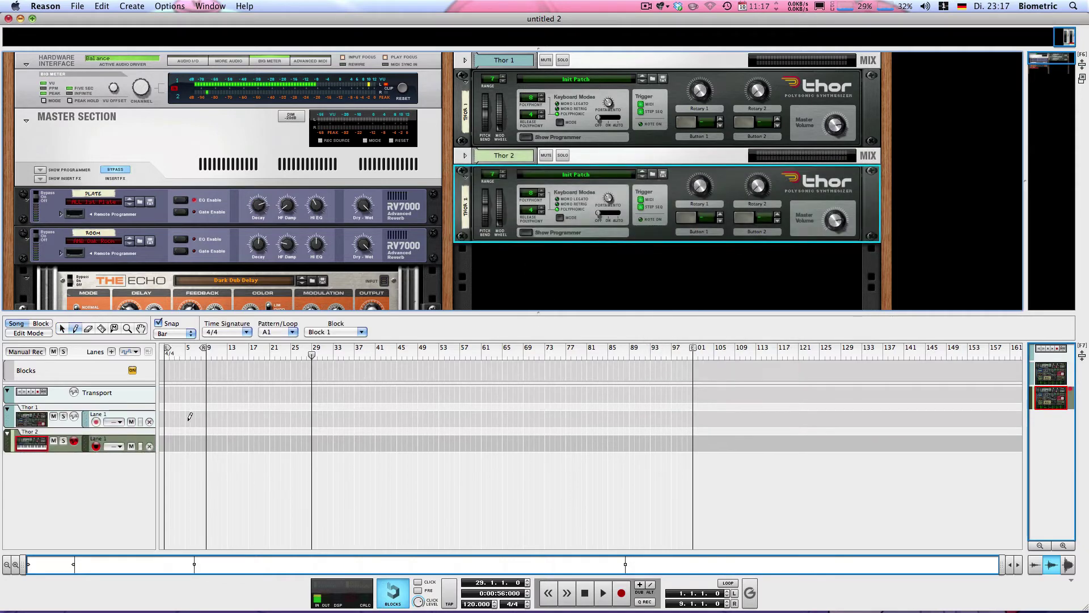
left_click_drag(172, 443, 205, 443)
double_click(187, 445)
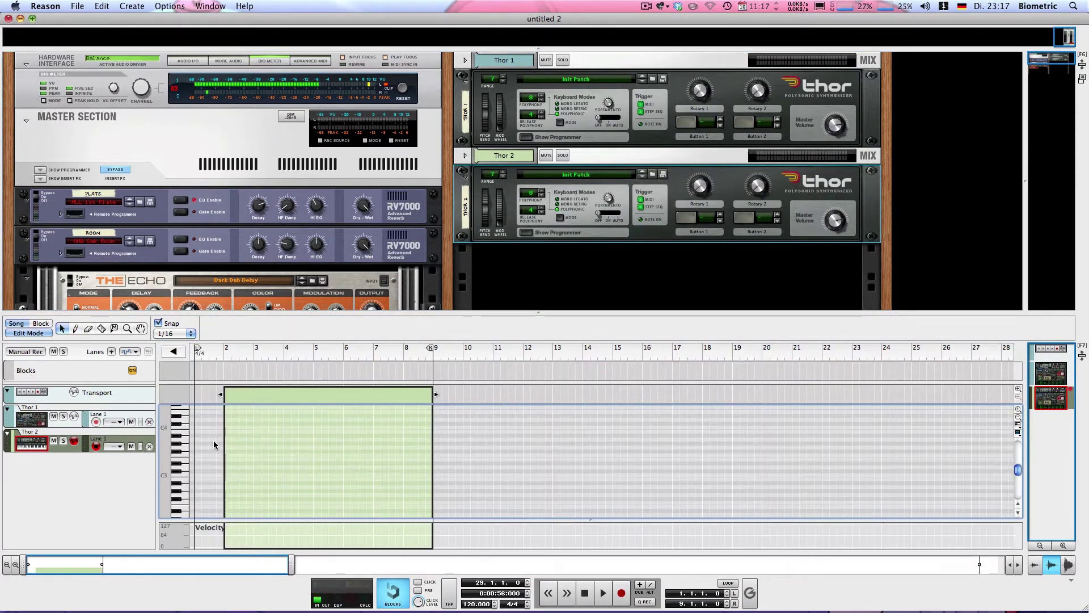
key("super+e")
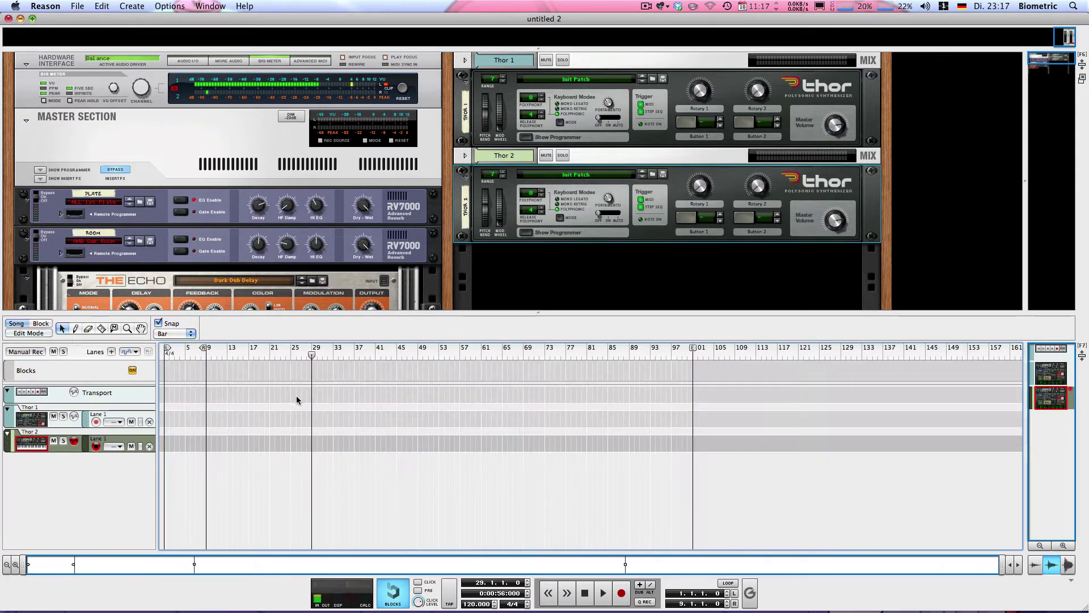
key("Delete")
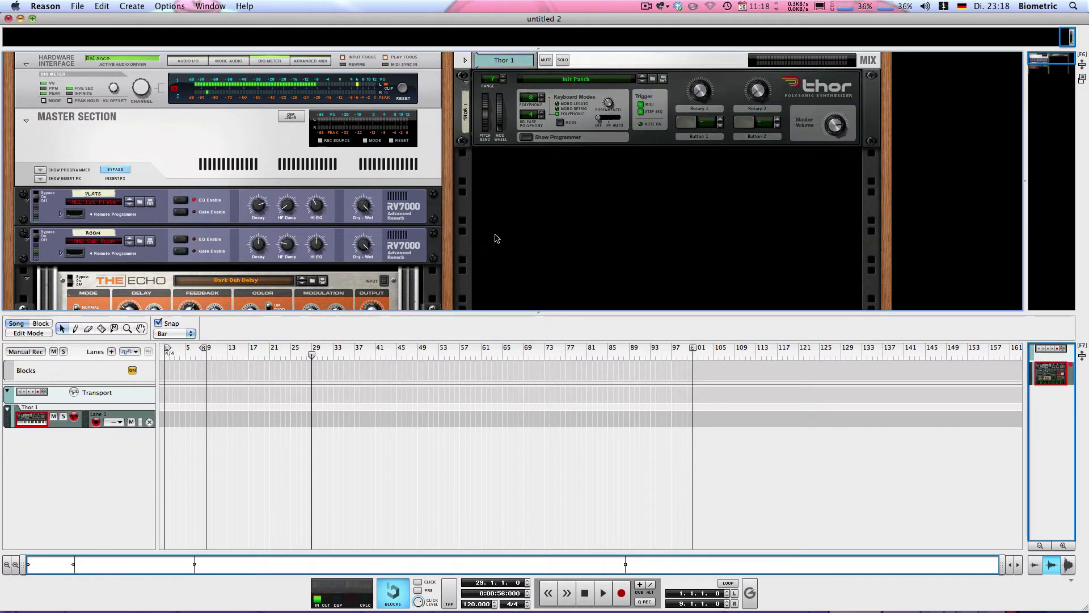
Add another Thor Polysonic Synthesizer and draw an 8-bar clip on Thor 2 from bar 1.
right_click(549, 194)
left_click(550, 196)
right_click(553, 217)
mouse_move(619, 280)
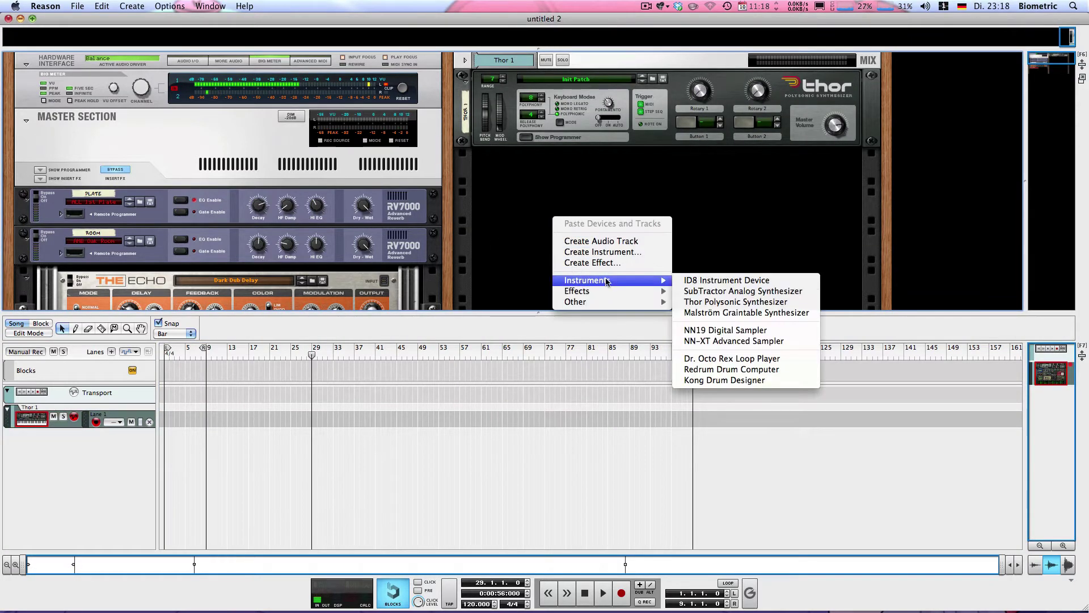
left_click(732, 301)
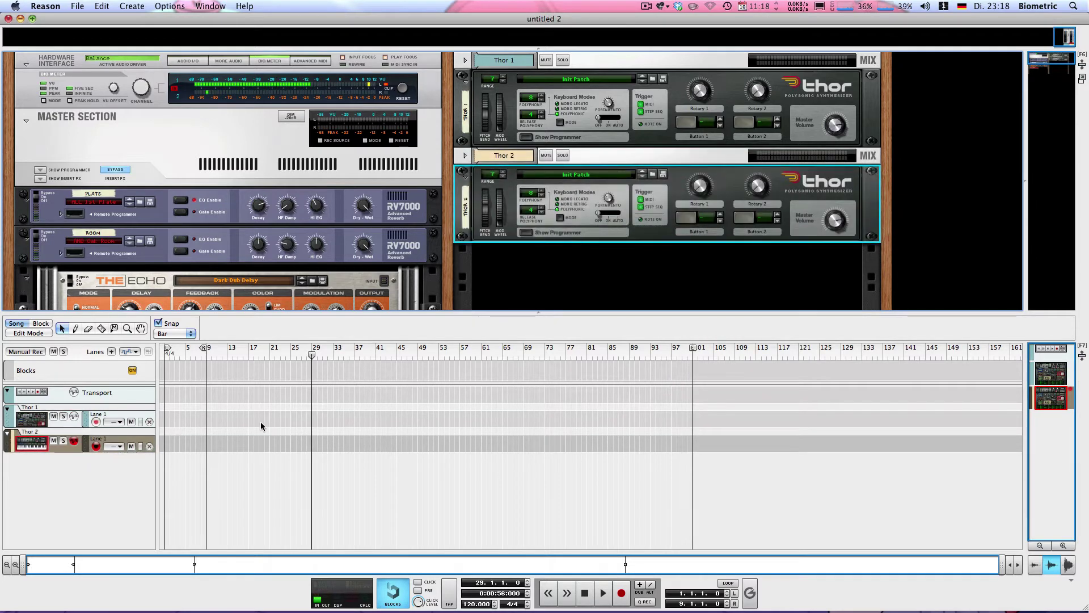
left_click(75, 330)
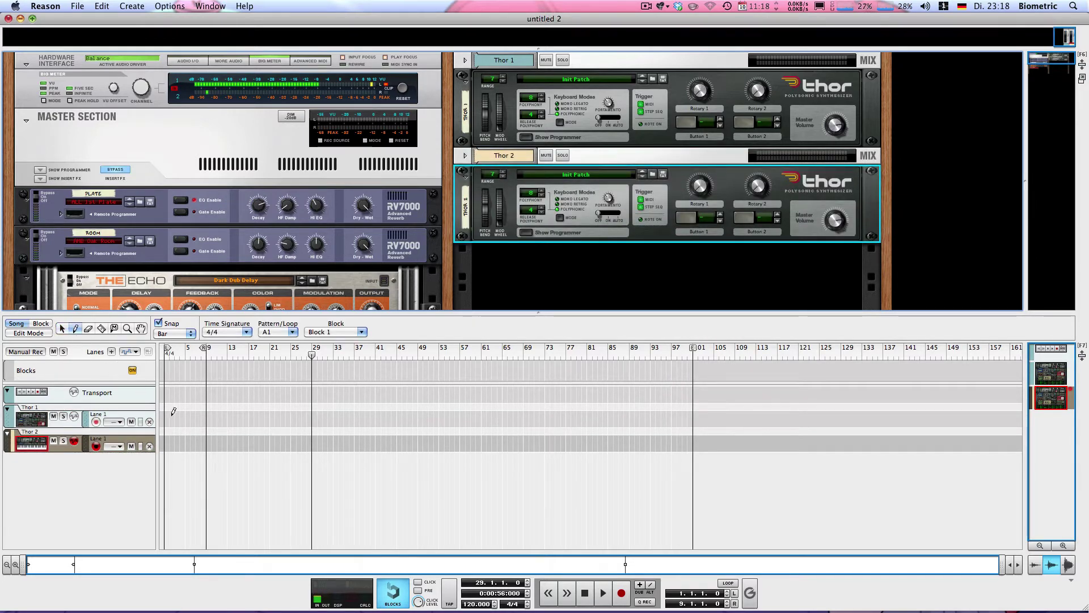
left_click_drag(167, 441, 209, 442)
key("q")
Draw a C3 note in the Thor 2 clip spanning bar 1 to bar 9.
double_click(183, 446)
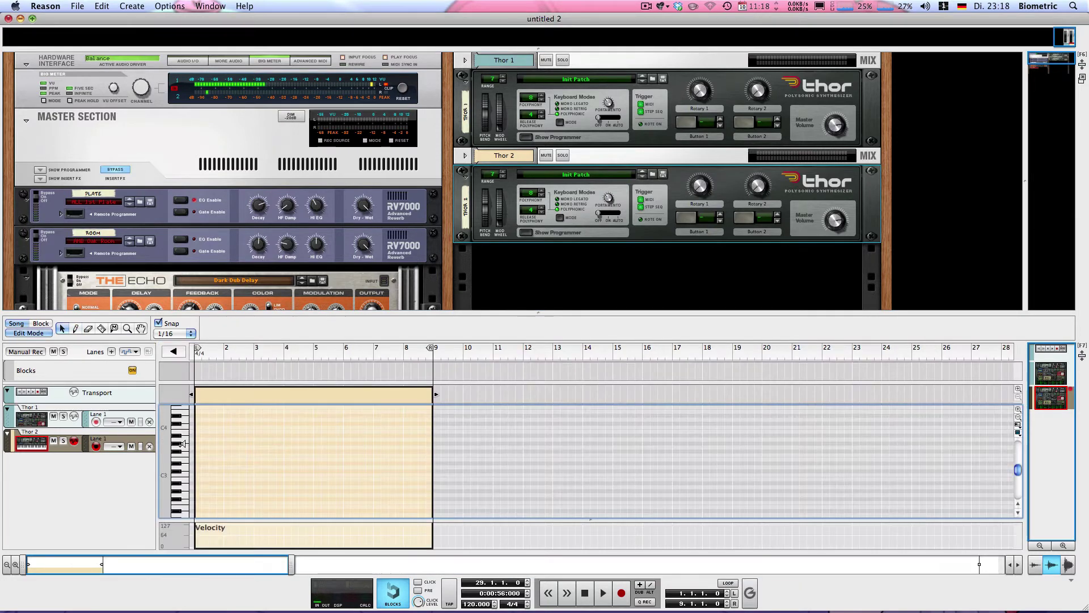
key("w")
left_click(197, 473)
left_click_drag(197, 471, 432, 470)
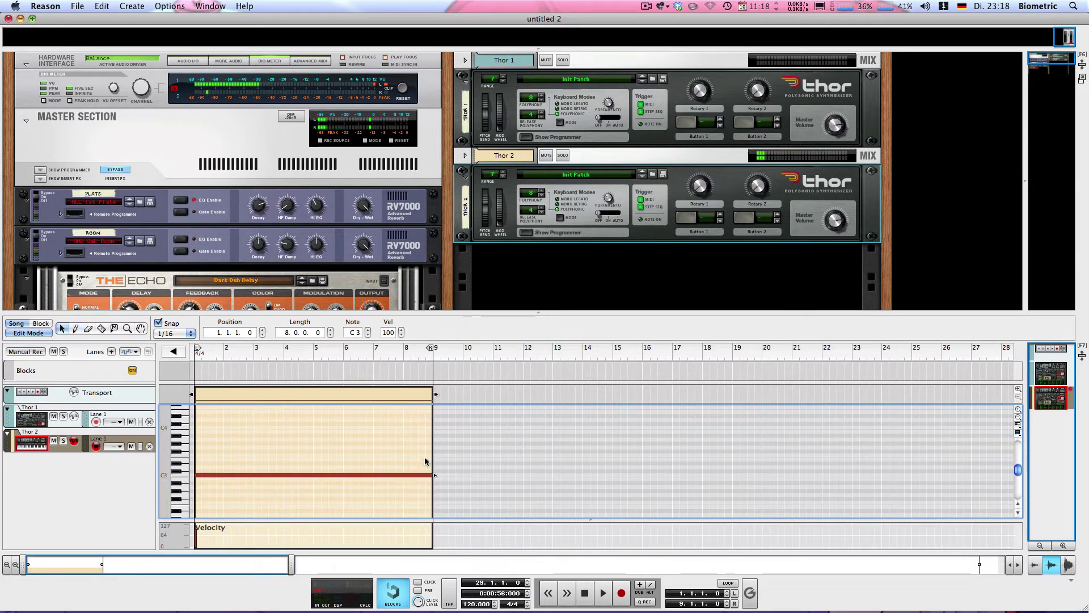
left_click(62, 329)
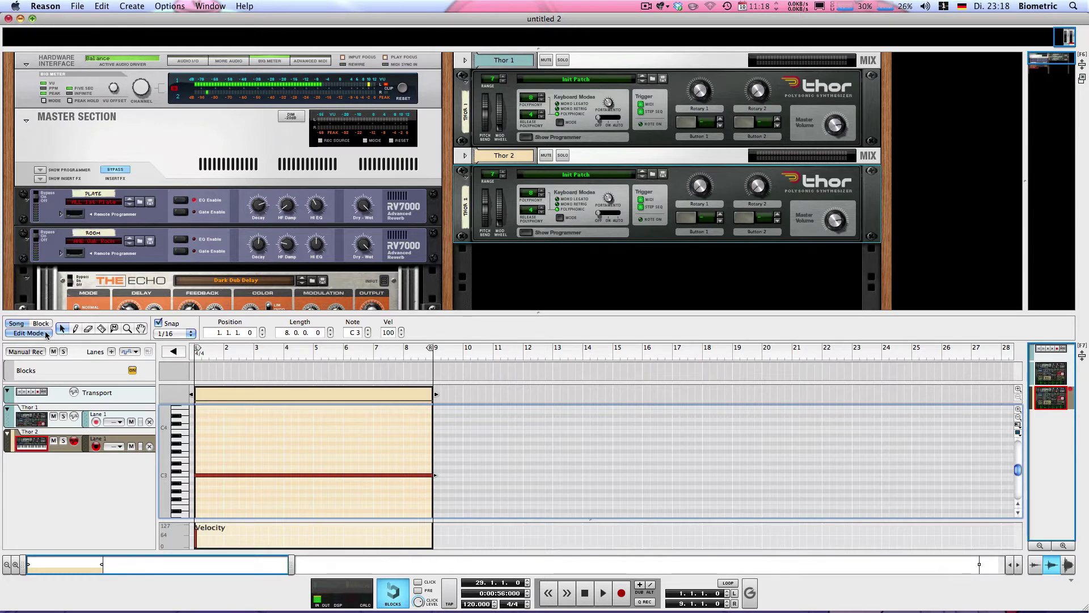
left_click(44, 334)
Copy the Thor 2 clip to bar 11, then select both clips and delete them.
left_click_drag(185, 443, 231, 449)
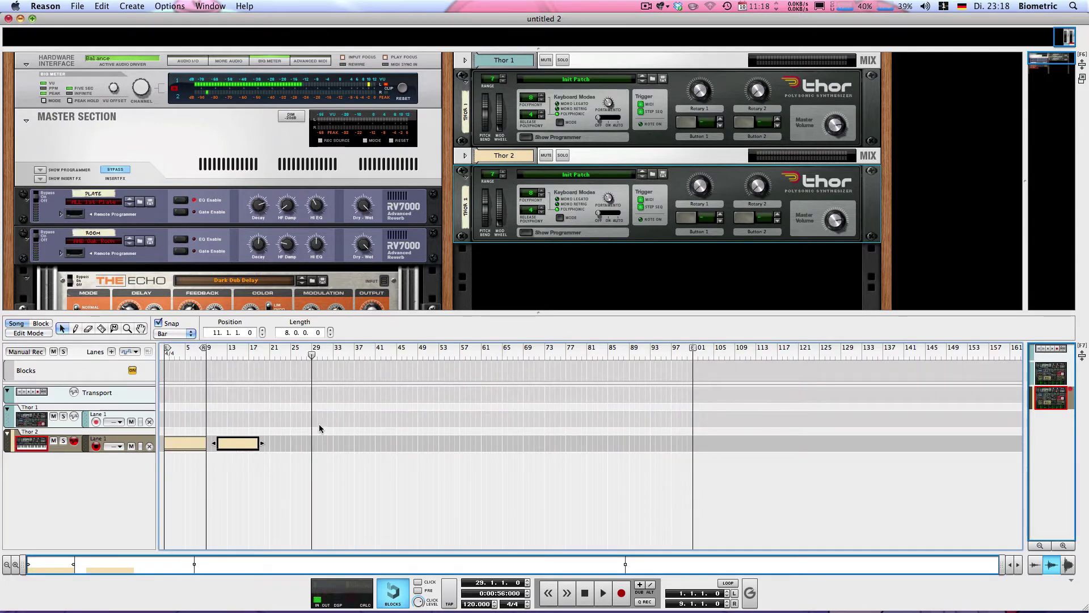
left_click_drag(312, 428, 164, 451)
key("Delete")
Delete the old Thor 2 and add a fresh Thor Polysonic Synthesizer to the rack.
left_click(532, 230)
key("Delete")
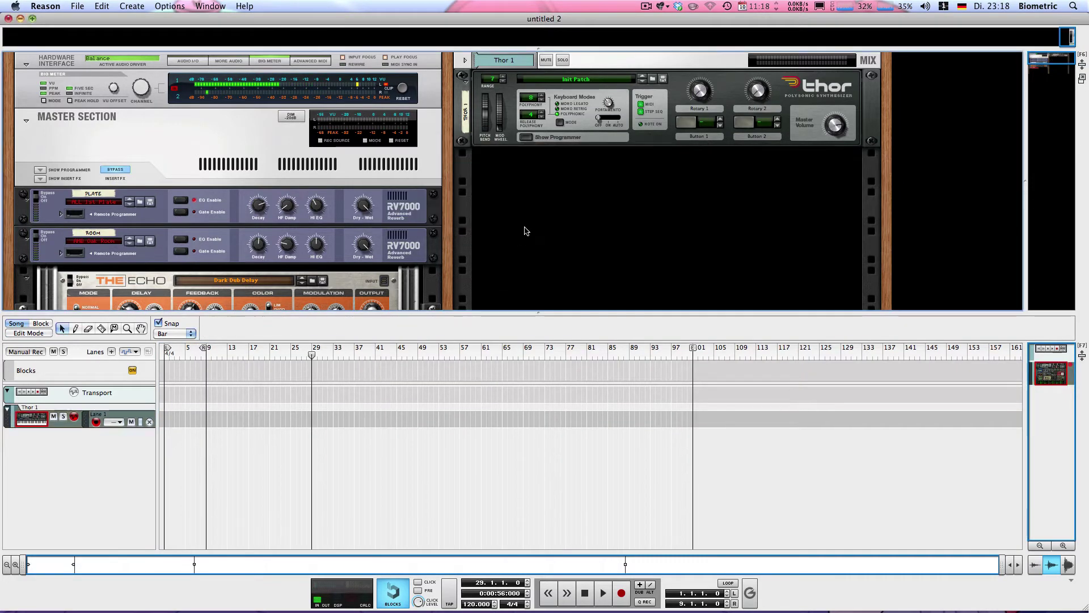
right_click(525, 202)
mouse_move(632, 265)
left_click(708, 287)
Draw a clip on Thor 2 covering bars 1–9 and open it for note editing.
key("p")
left_click(169, 443)
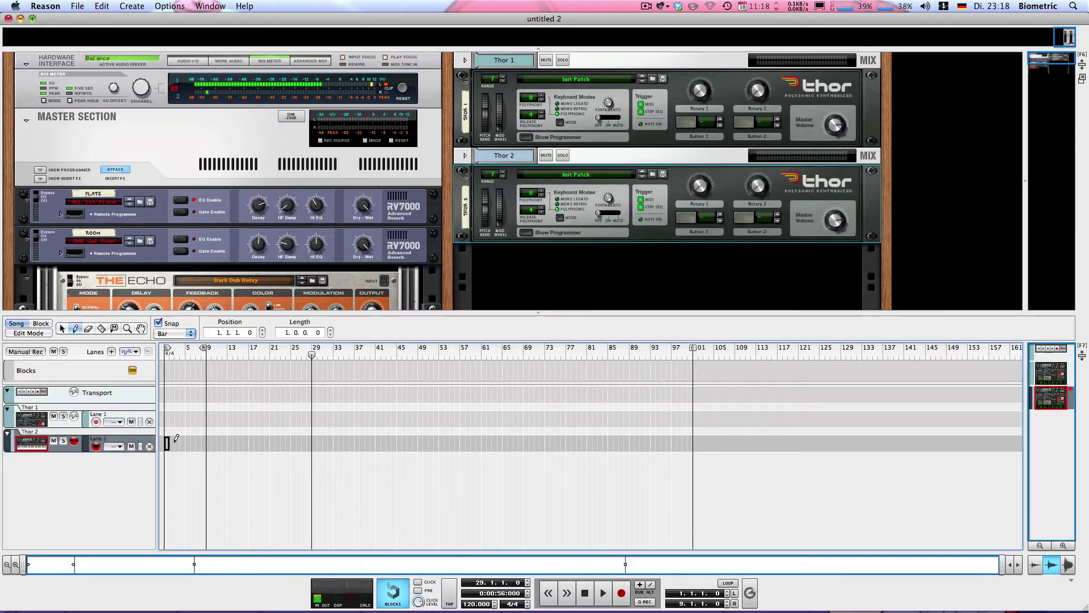
mouse_move(186, 438)
left_mouse_down()
mouse_move(205, 443)
mouse_move(197, 472)
mouse_move(434, 466)
left_mouse_up()
double_click(193, 443)
left_click(29, 333)
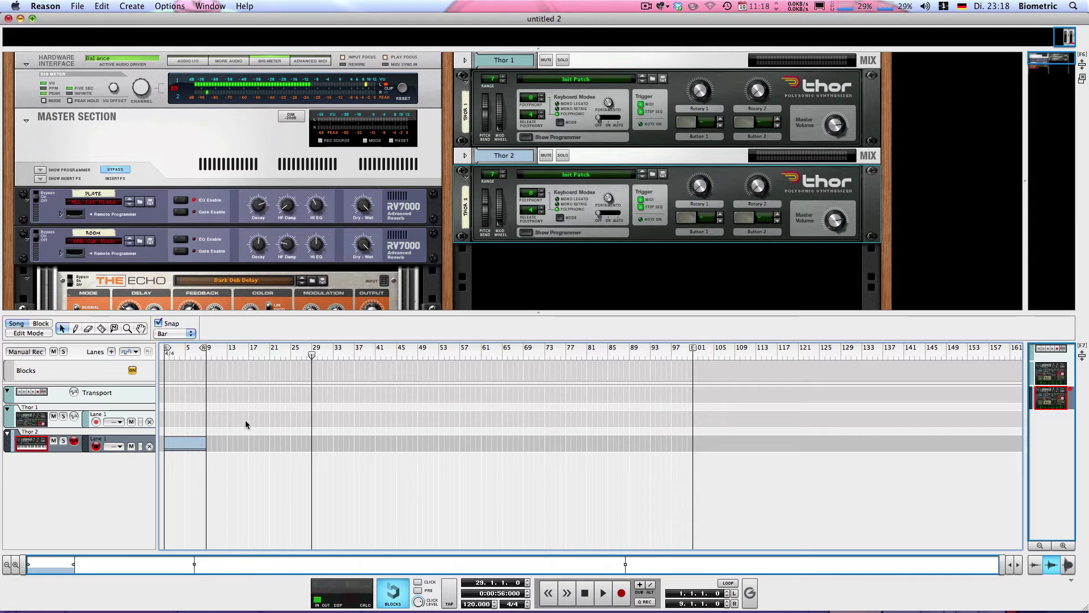
left_click_drag(240, 418, 196, 472)
Split the Thor 2 clip at bar 5, move its second half to bar 15, then delete both clips.
key("r")
left_click(189, 443)
key("q")
left_click_drag(195, 444, 248, 444)
left_click_drag(335, 412, 165, 453)
key("Delete")
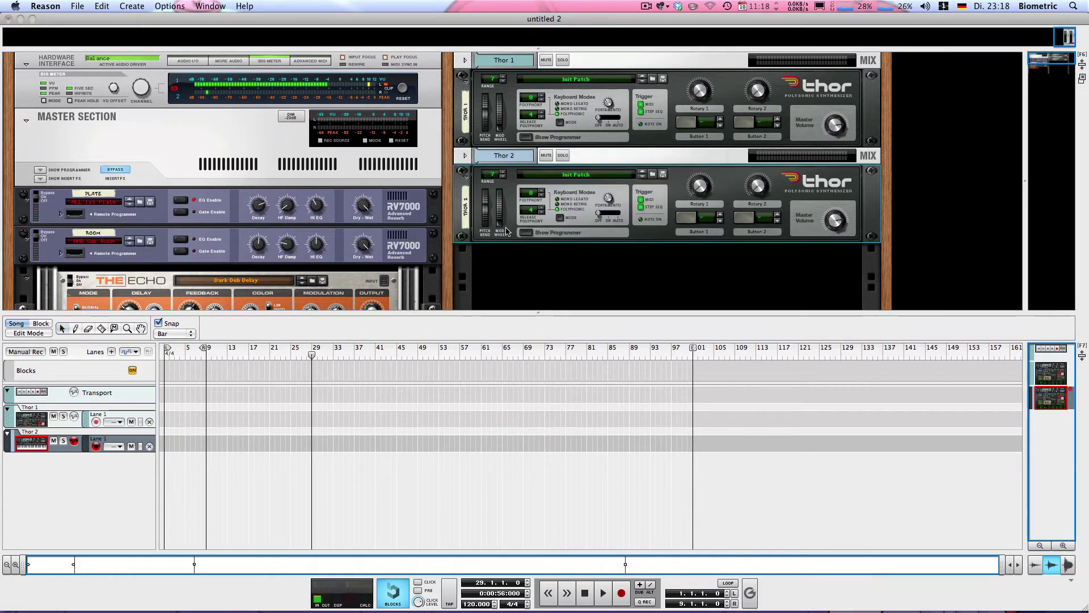
Remove Thor 2, then play from the song start and stop back at the start.
key("Return")
key("KP_0")
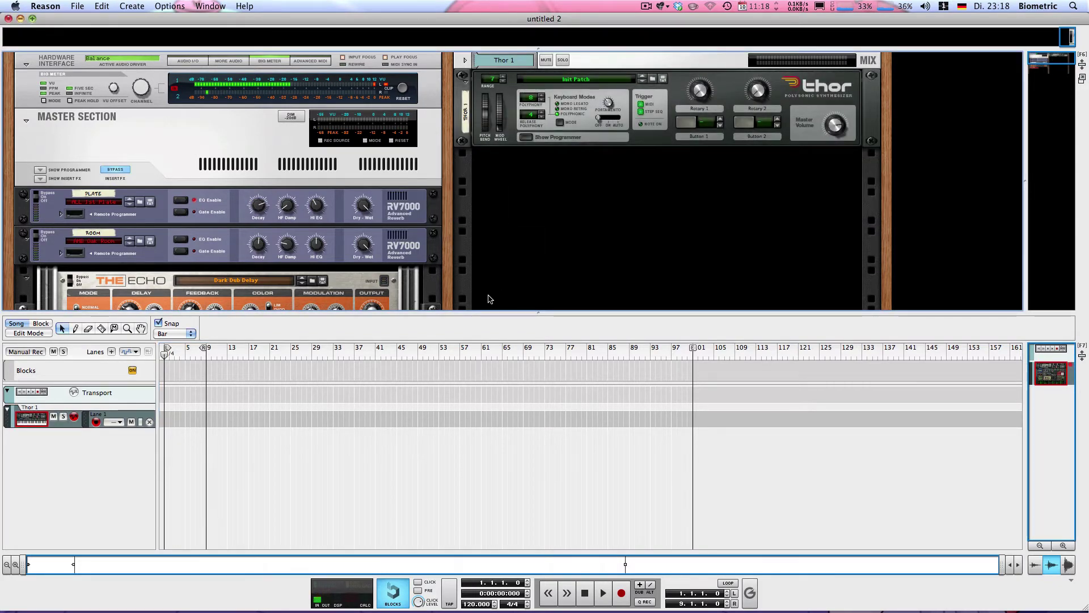
key("space")
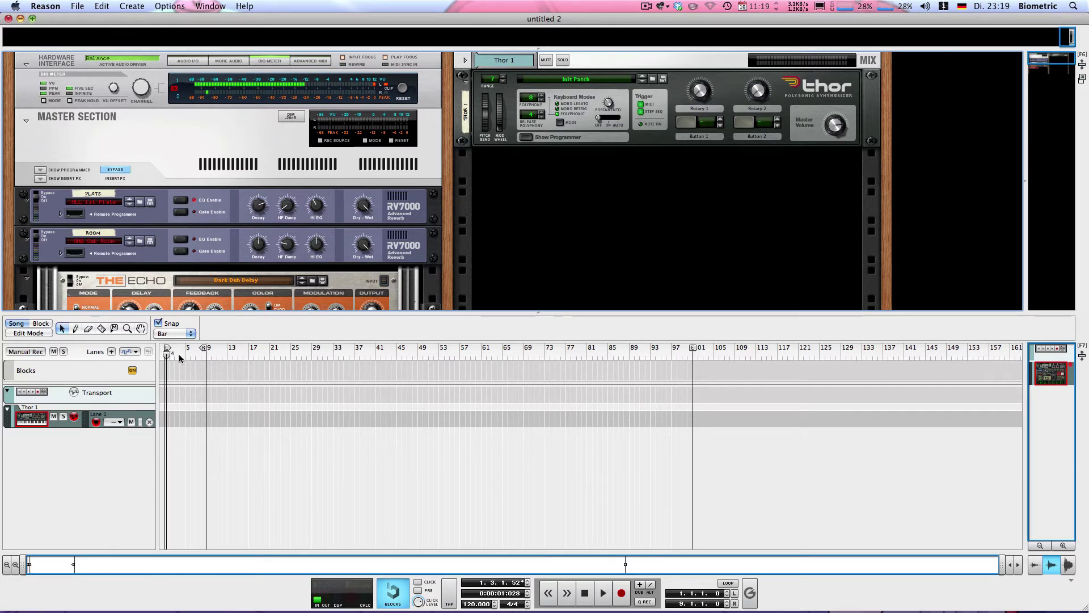
key("KP_0")
key("KP_0")
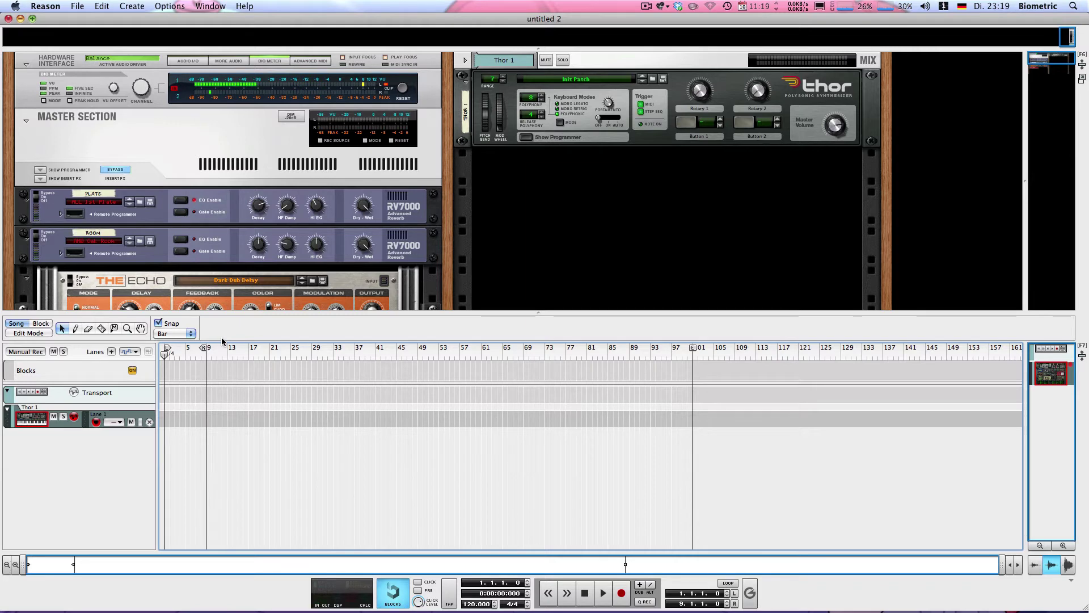
Cycle the mixer, rack and sequencer layouts with F5, F6 and F7, ending with rack under mixer.
key("F5")
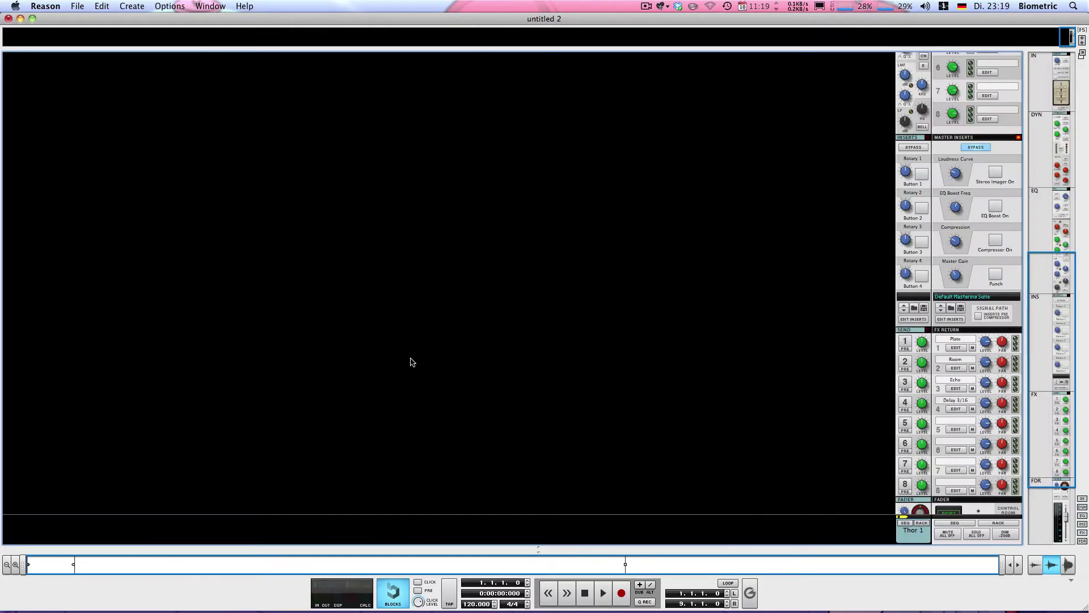
key("F6")
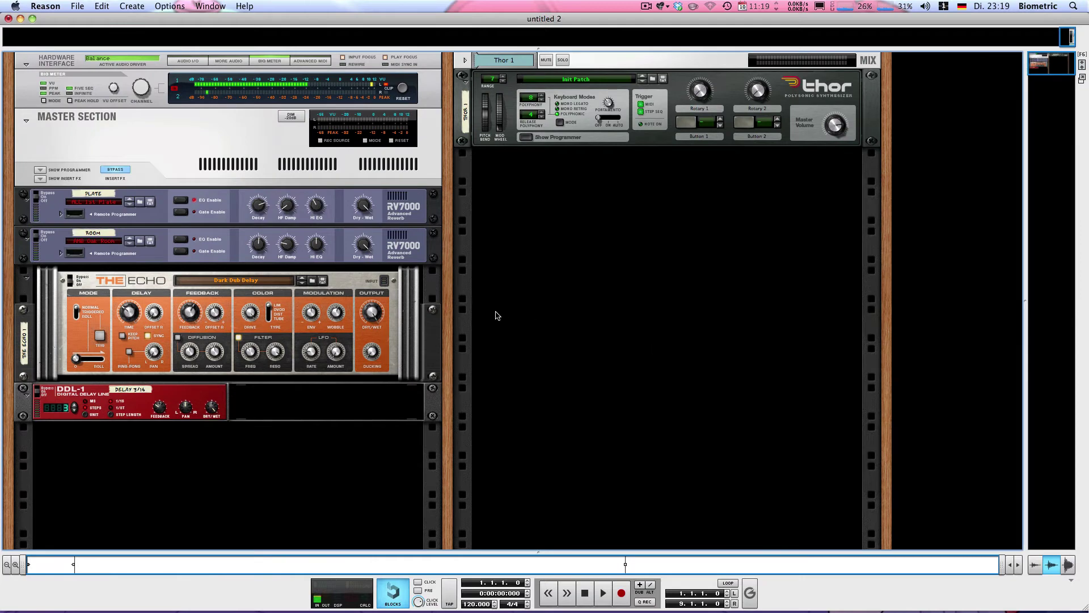
key("F7")
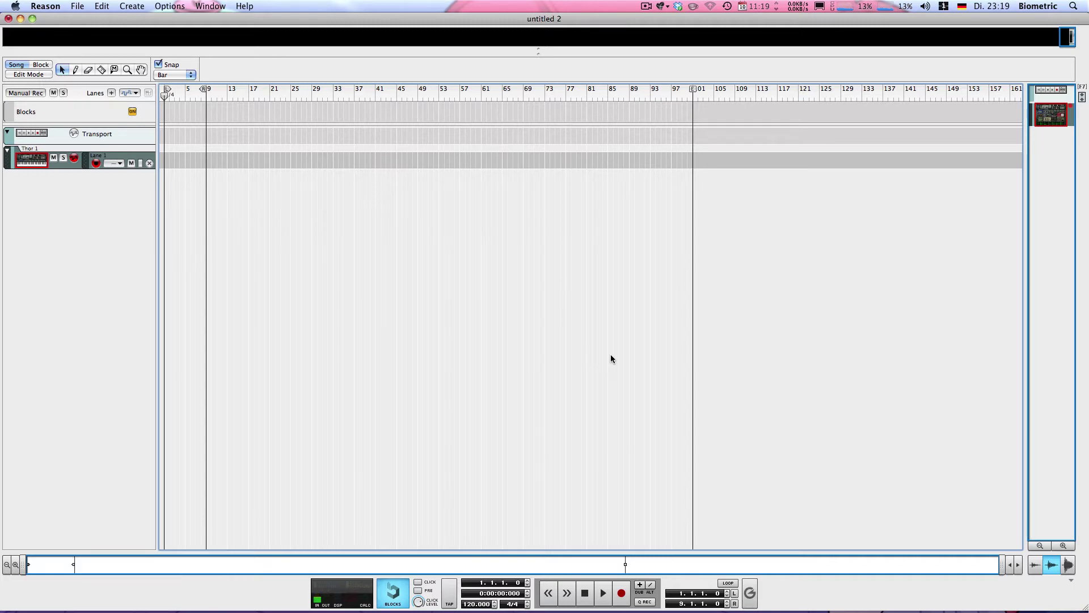
key("F5")
key("F6")
key("F5")
key("F7")
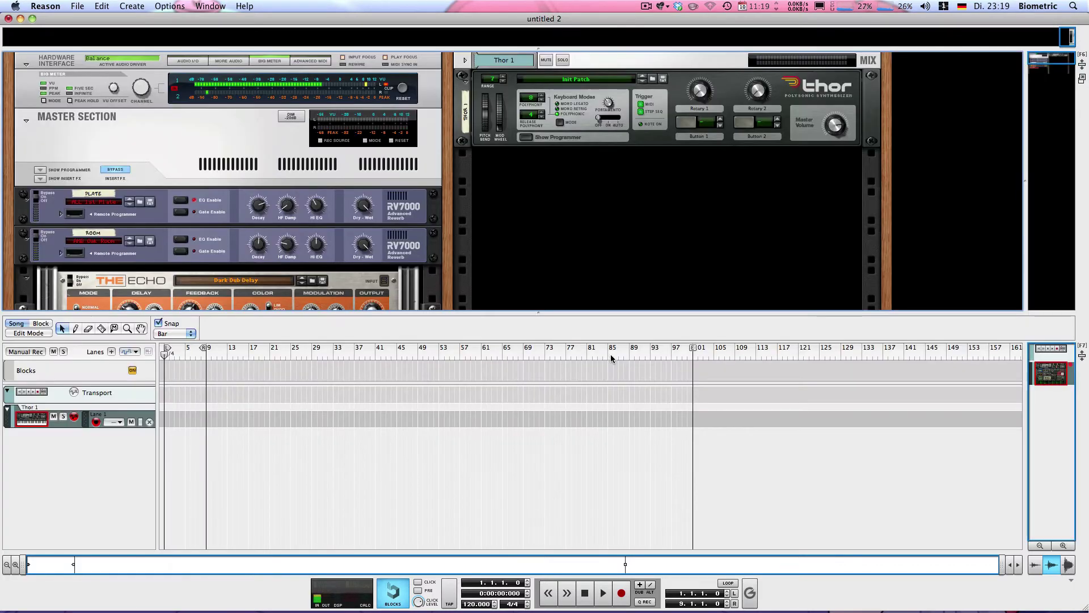
key("F5")
key("F7")
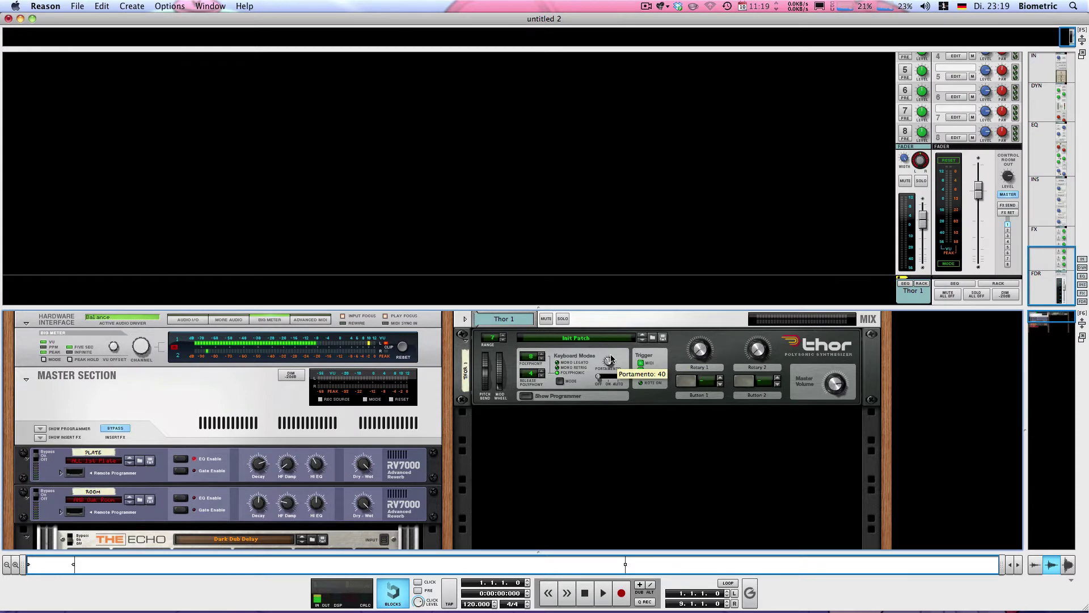
key("F7")
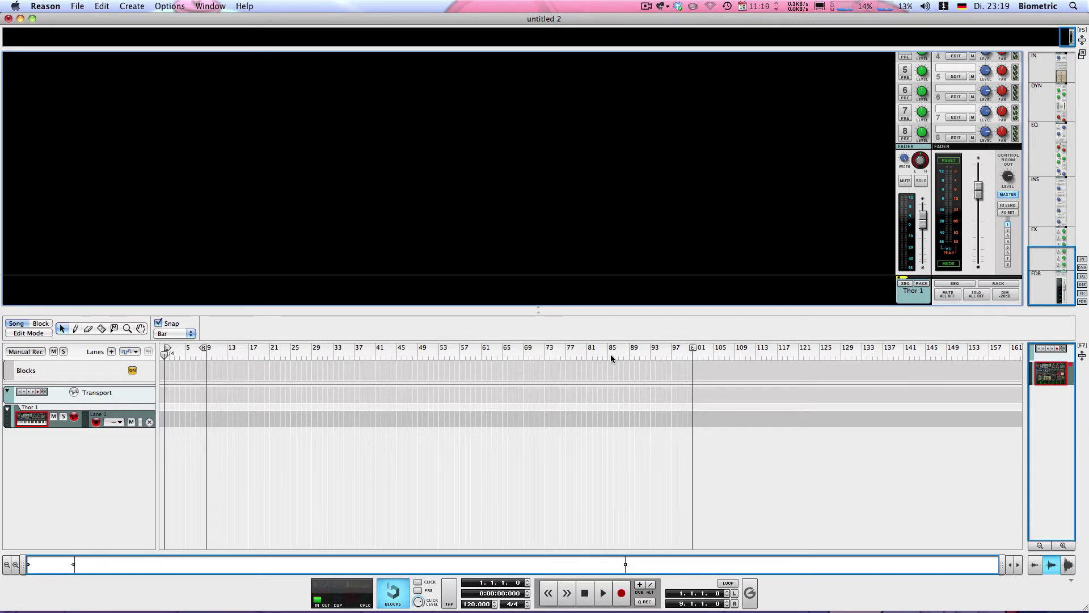
key("F6")
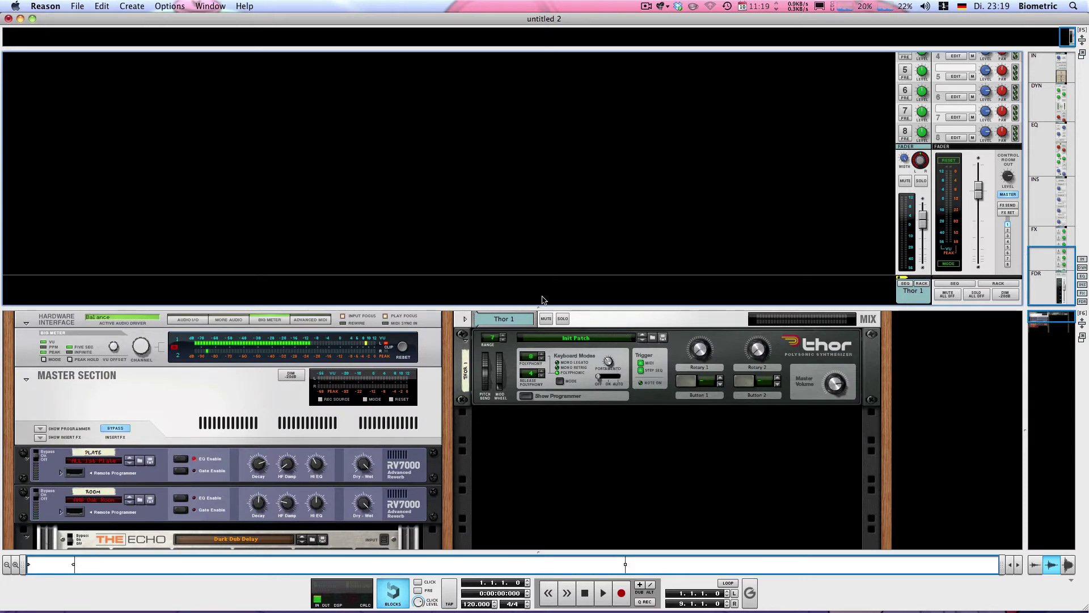
Drag the splitters so the rack fills the top with the sequencer below.
left_click_drag(536, 307, 517, 216)
left_click_drag(438, 219, 419, 49)
left_click_drag(506, 556, 471, 134)
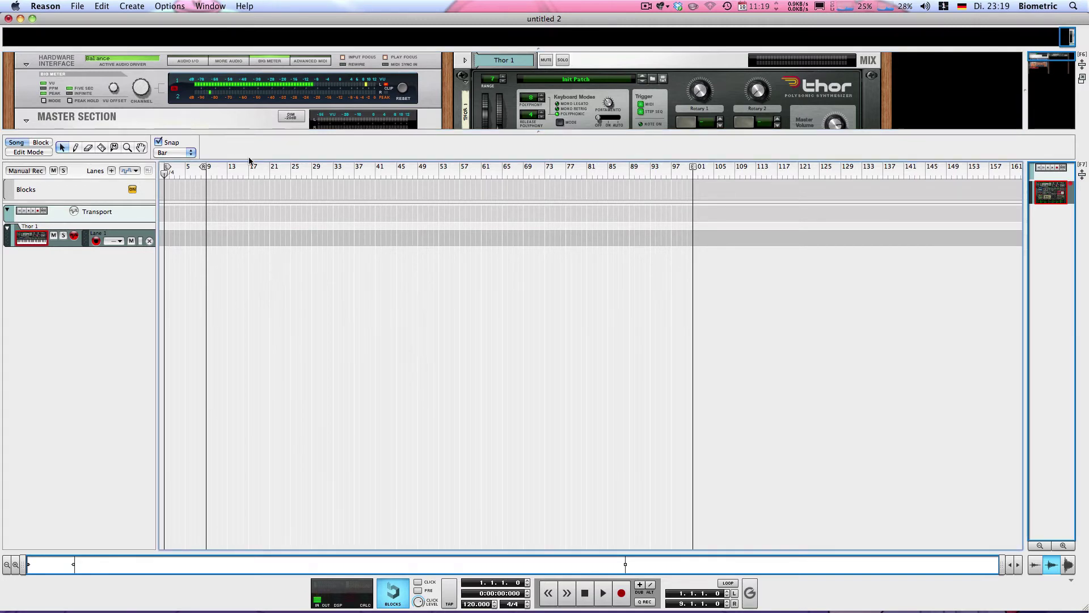
Audition the song from bar 21, then from bar 25, stopping each time.
left_click(276, 171)
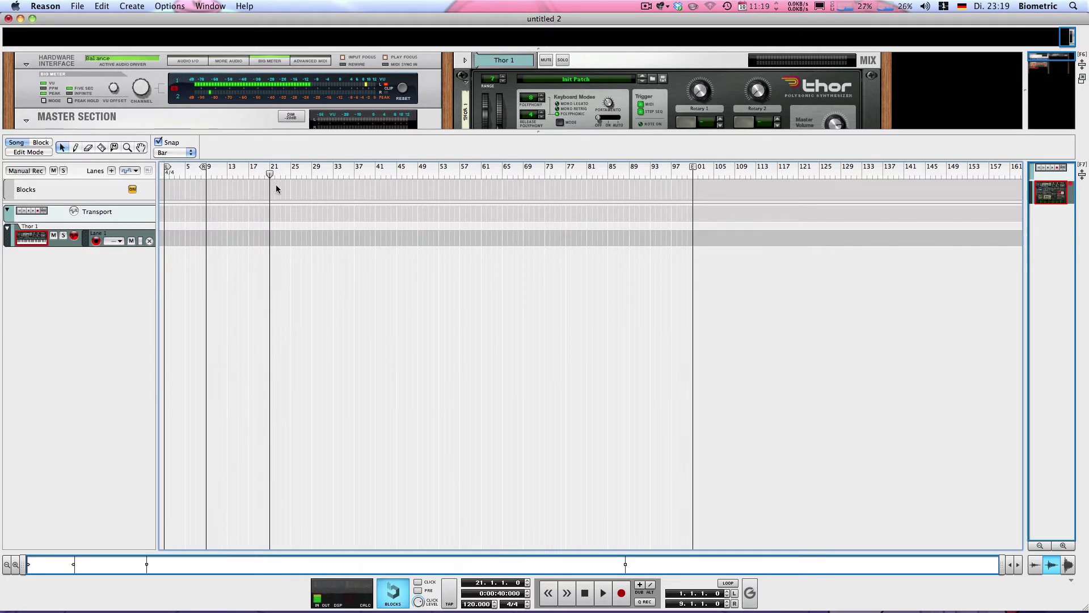
key("space")
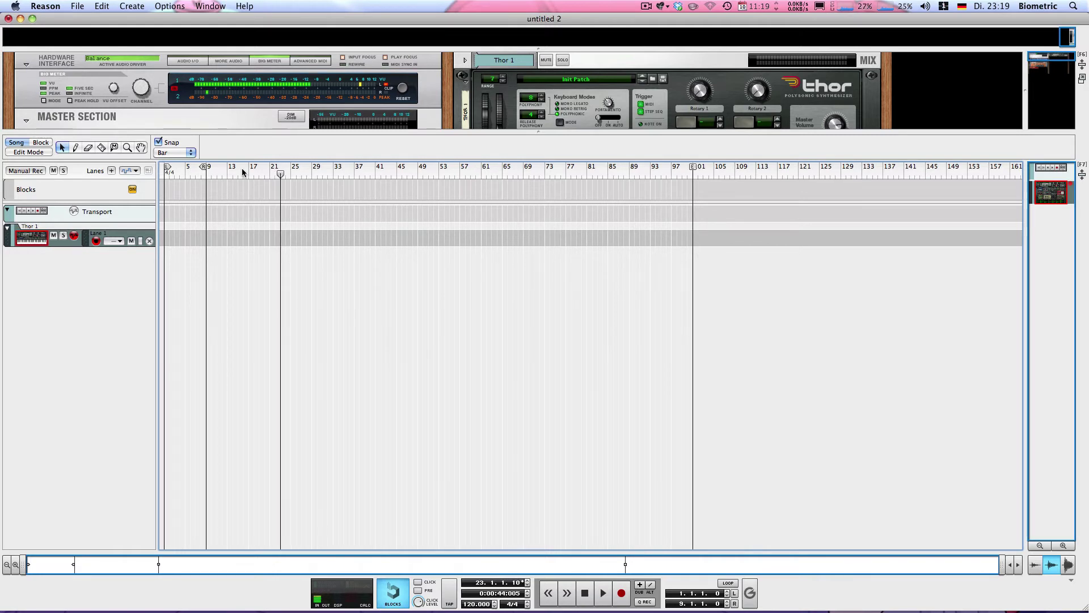
key("space")
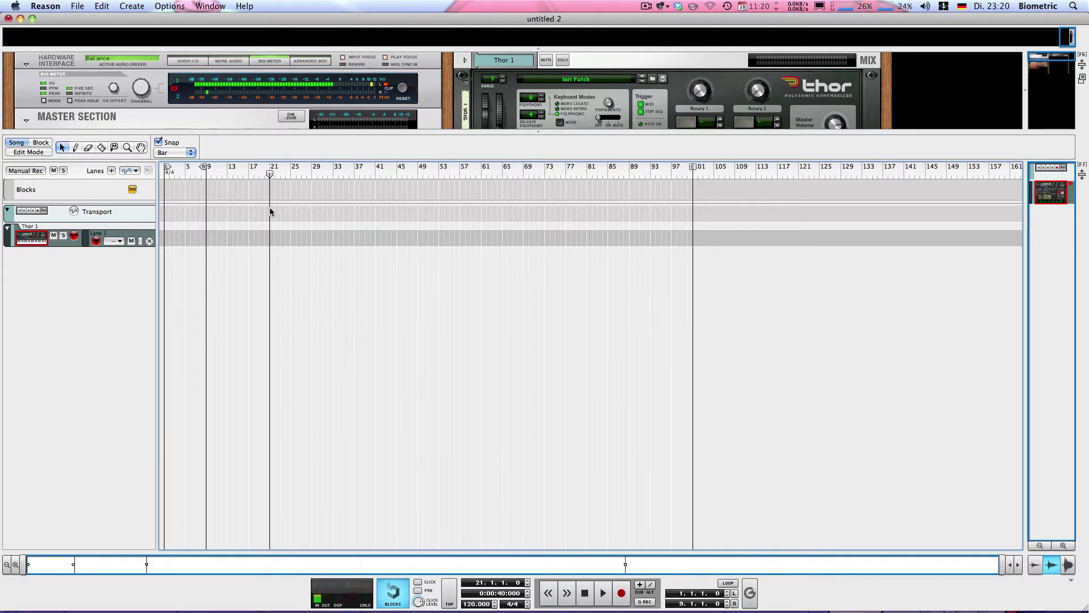
left_click(166, 177)
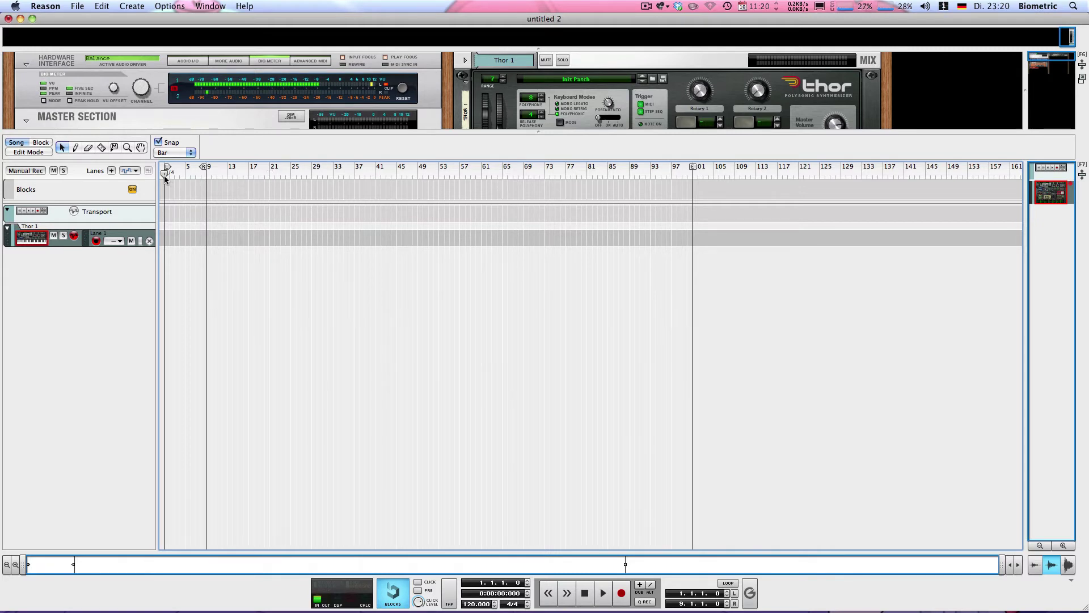
left_click_drag(165, 178, 290, 192)
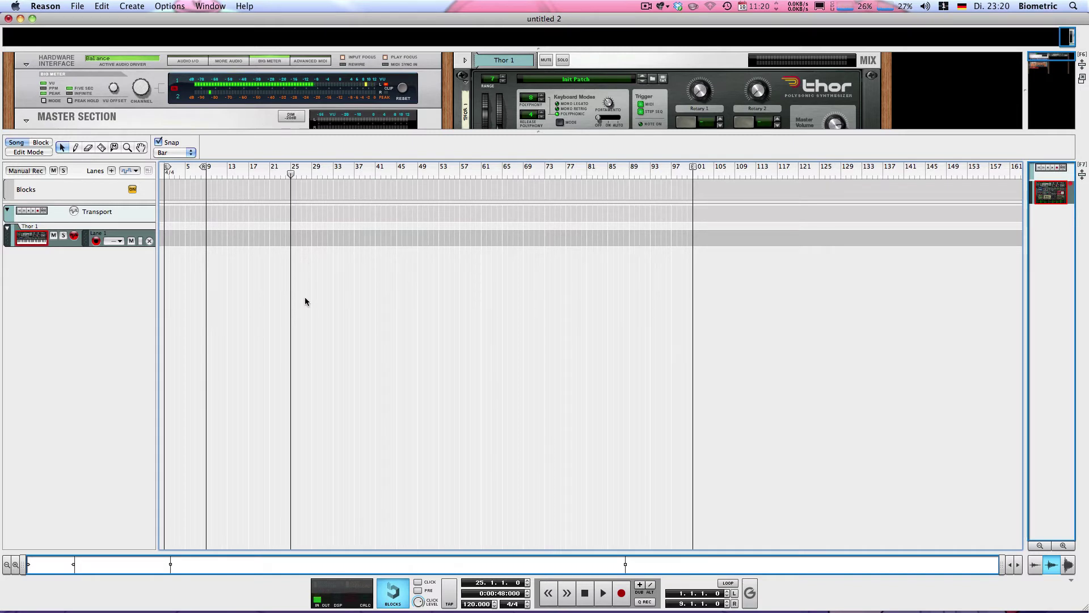
key("space")
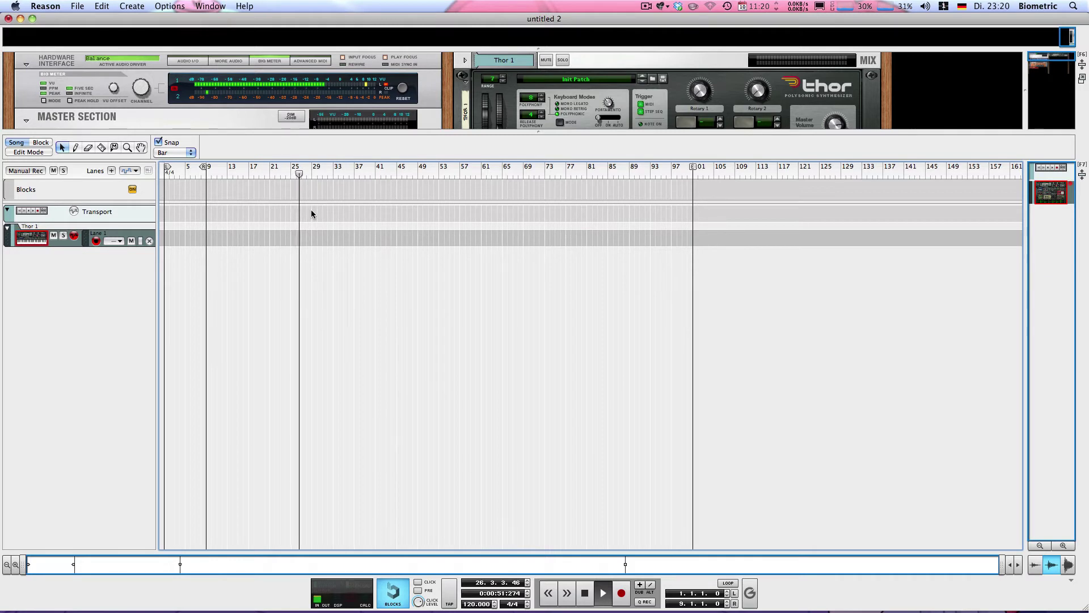
key("space")
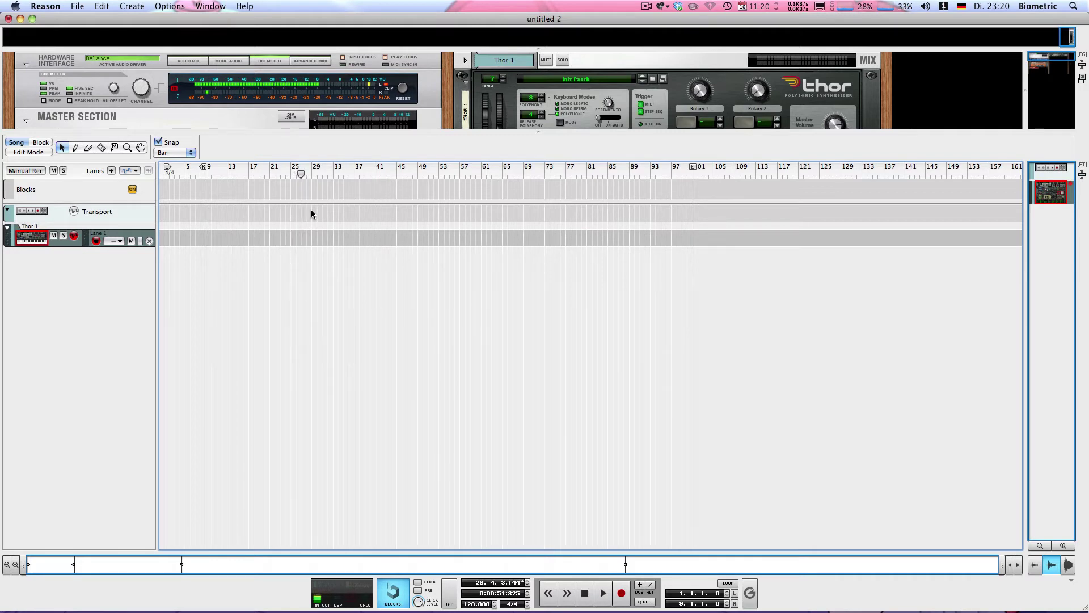
Return to the song start, play from bar 25, restart from the beginning and stop.
key("KP_0")
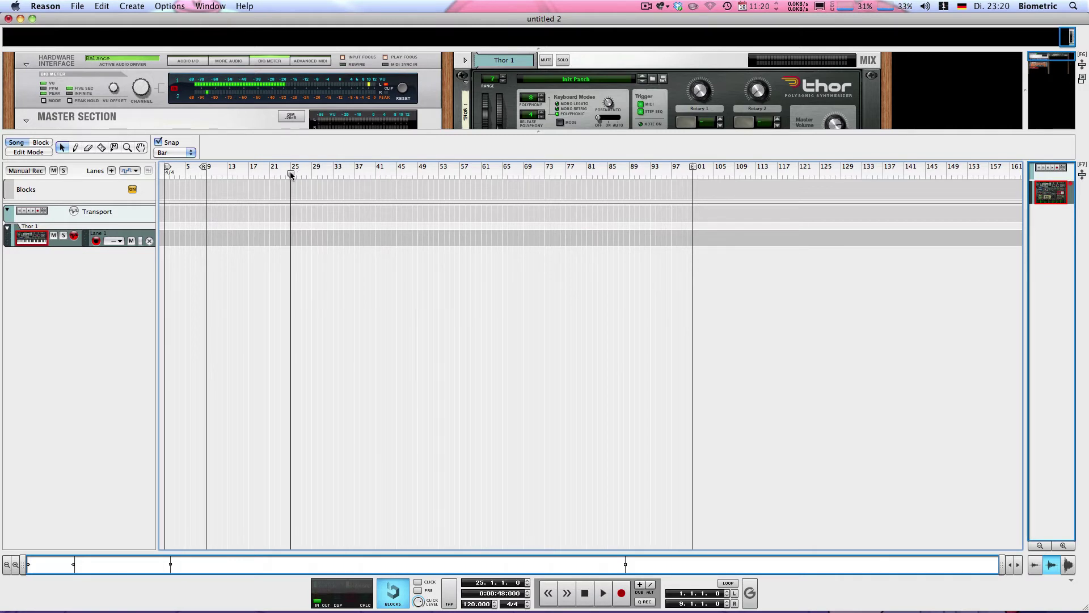
key("KP_0")
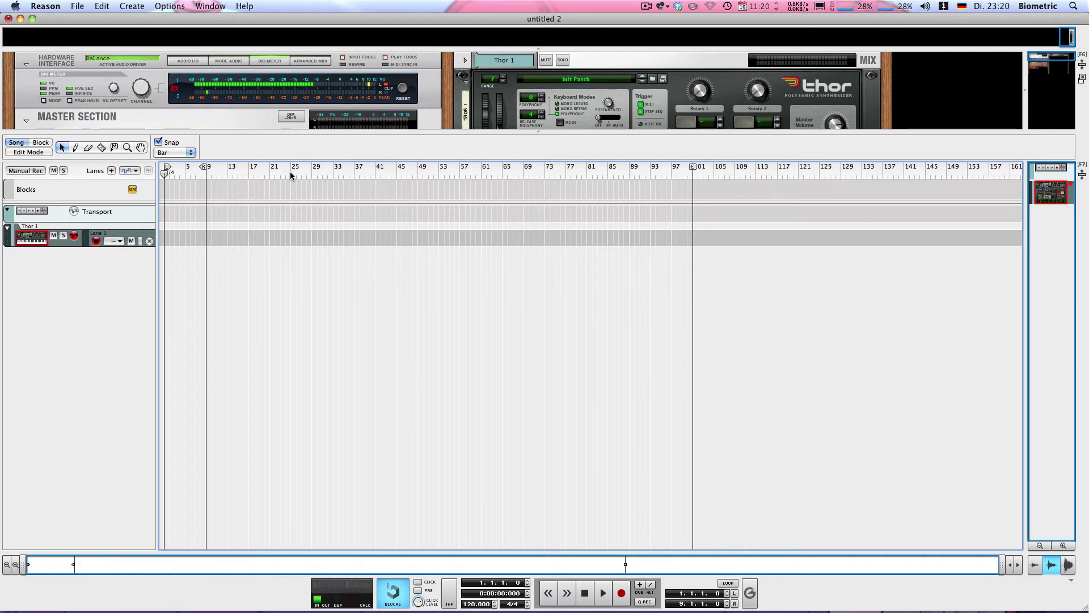
left_click(290, 172)
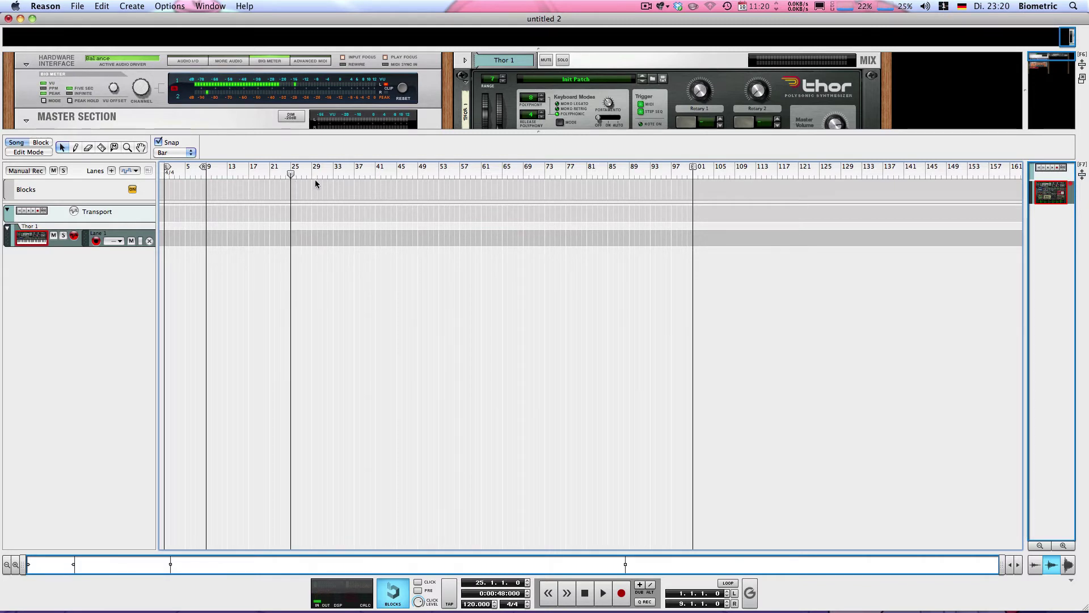
key("space")
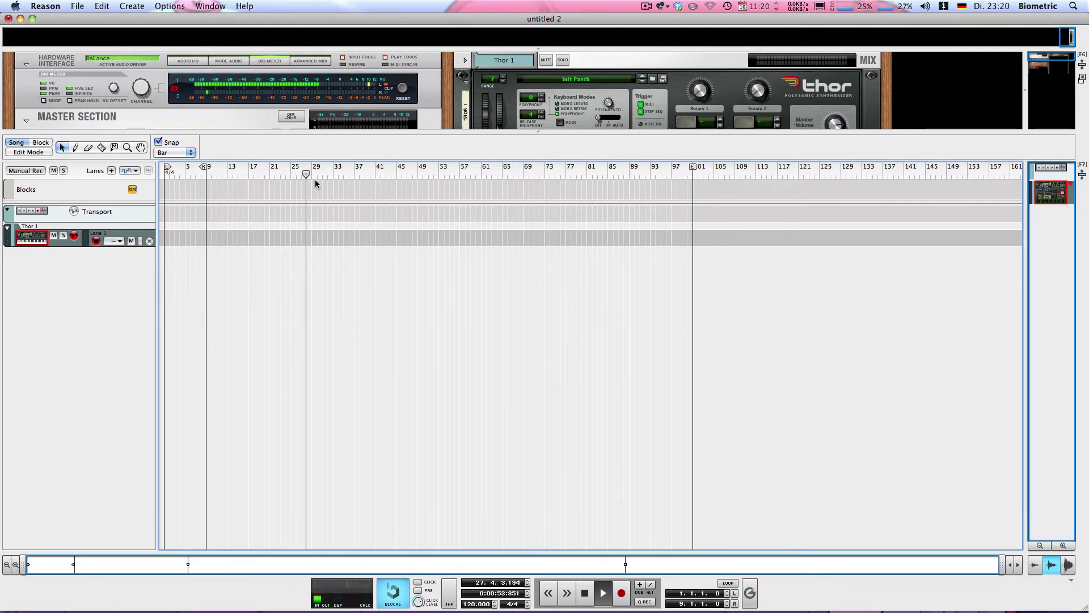
key("space")
key("space")
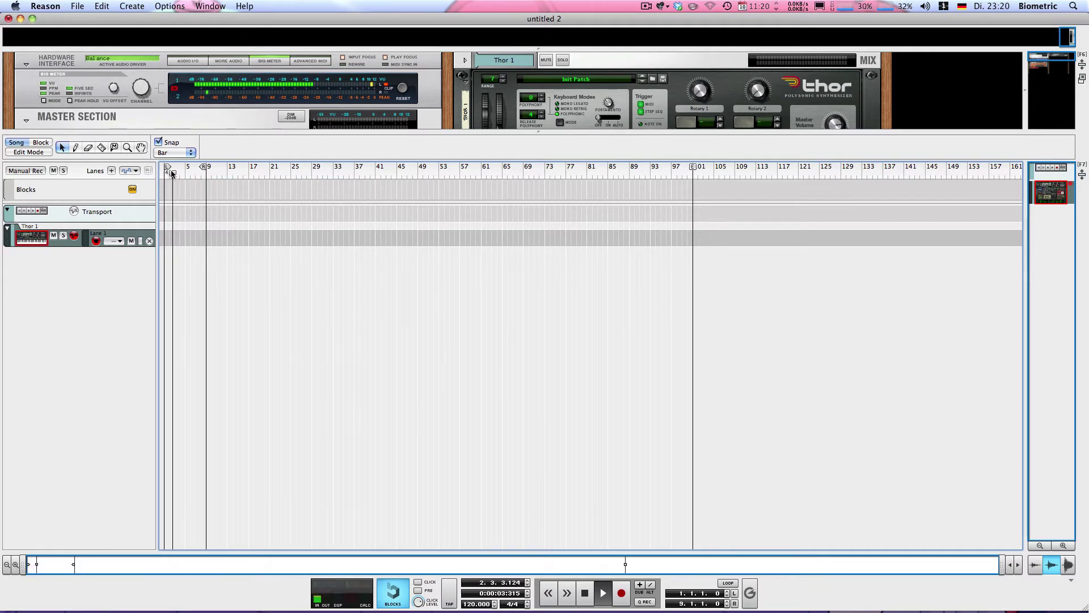
key("space")
key("space")
left_click_drag(999, 565, 154, 565)
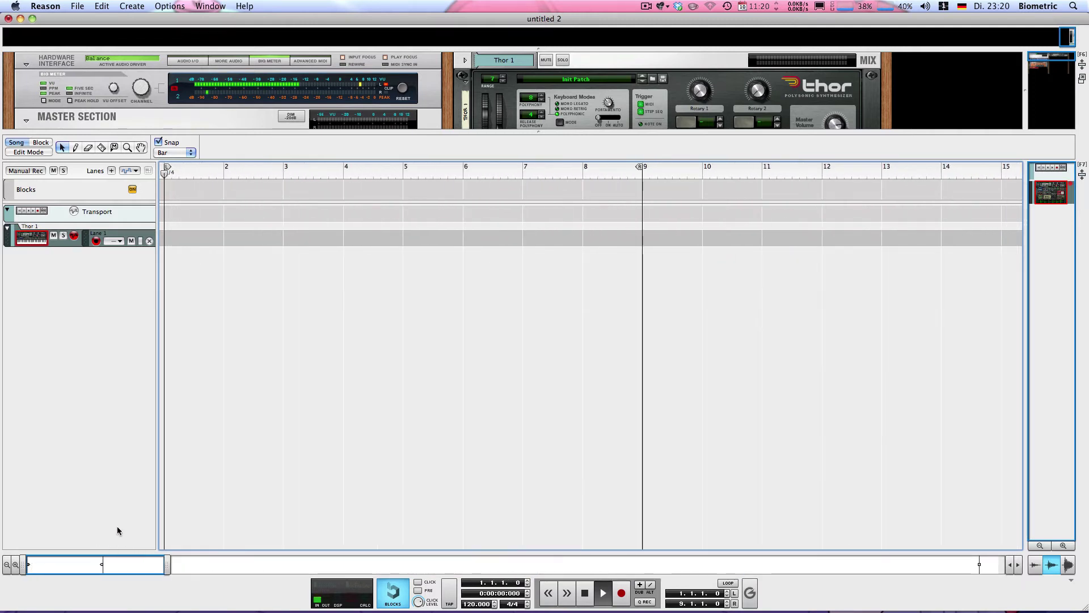
Return playback to the song start, stop it, then jump the position to bar 9.
key("space")
key("space")
key("space")
key("space")
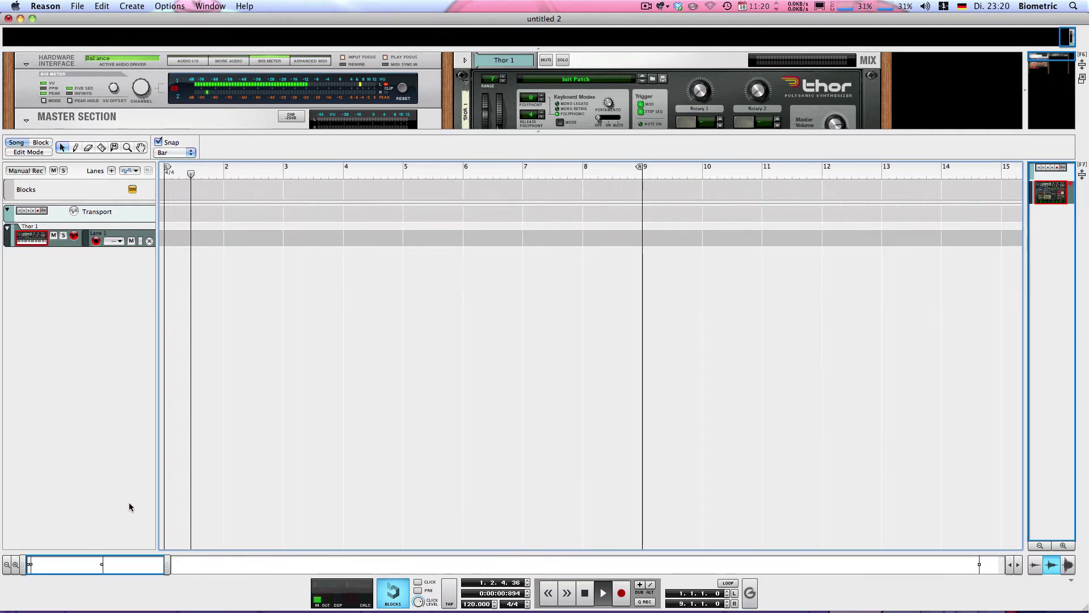
key("space")
key("space")
key("space")
key("space")
key("space")
key("space")
key("space")
key("space")
key("space")
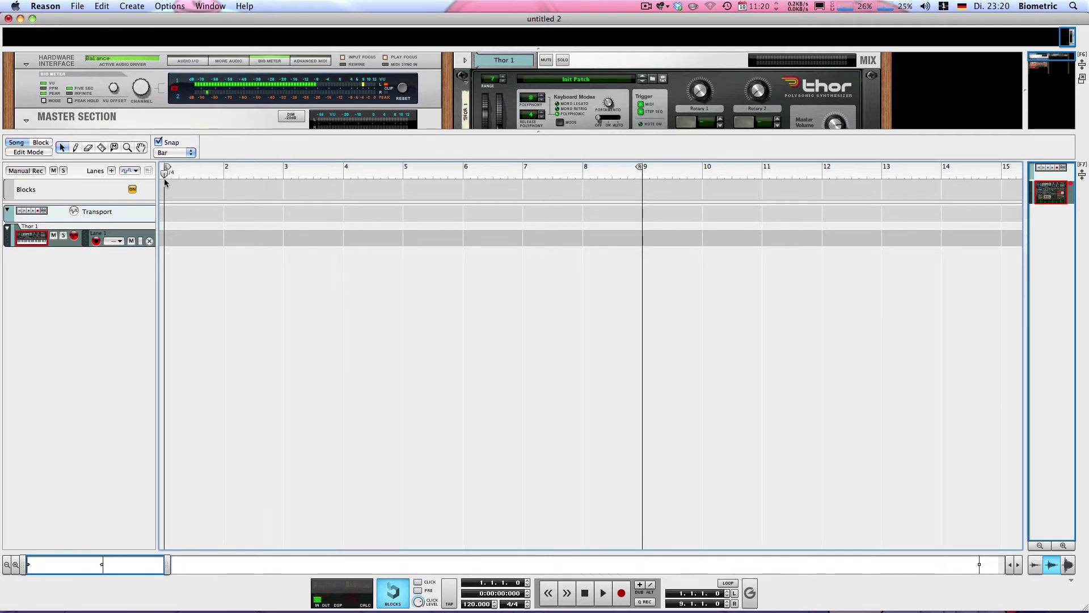
key("End")
Set the loop locators to bars 12 and 20 and start playback from bar 12.
left_click_drag(168, 564, 452, 564)
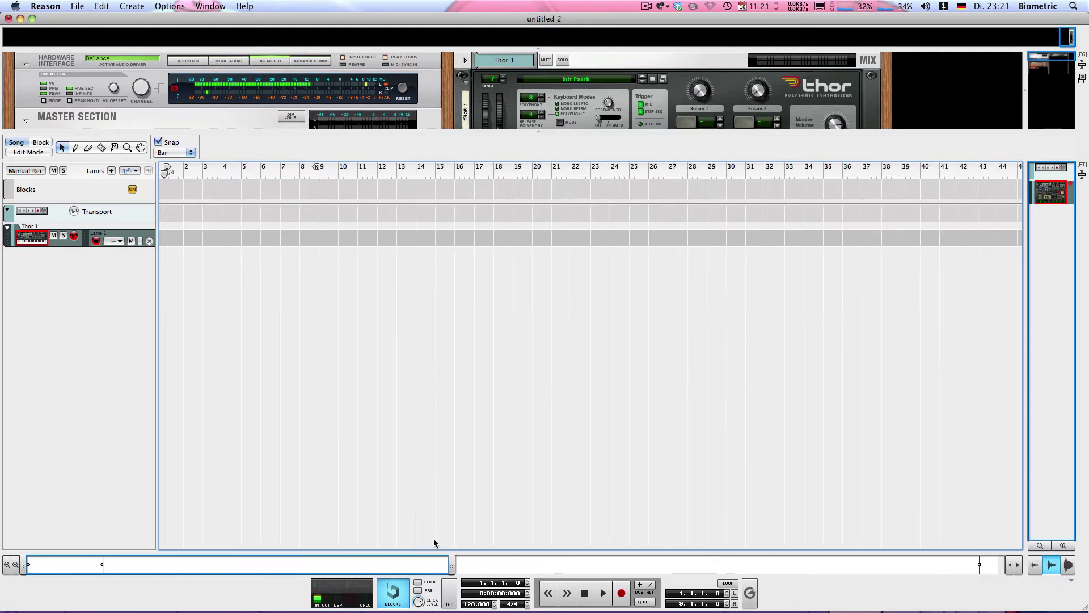
left_click(377, 170, "alt")
left_click(548, 171, "super")
left_click(537, 170, "super")
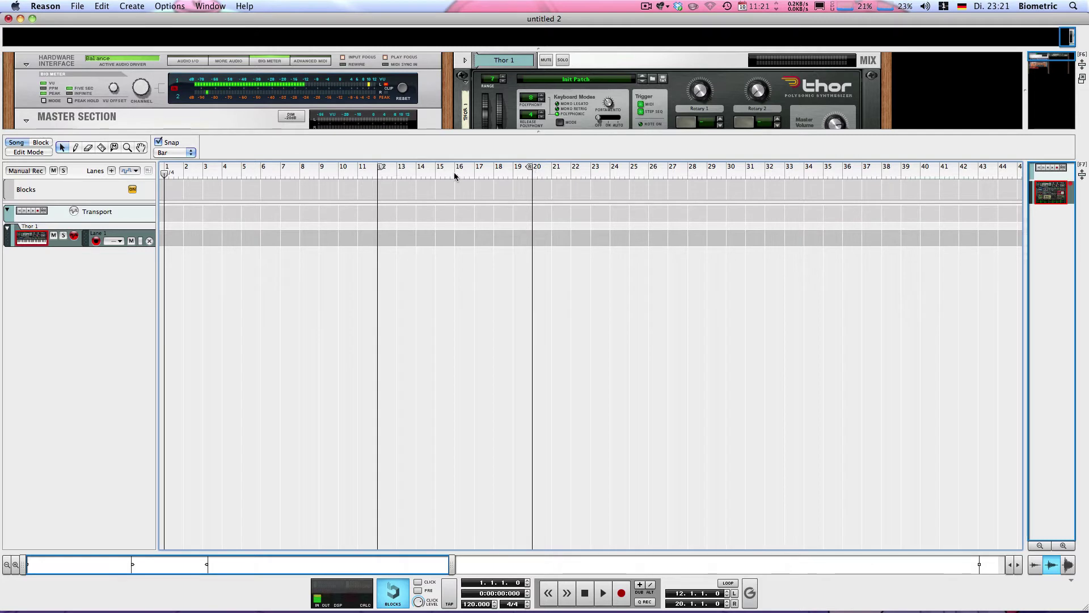
left_click(373, 177)
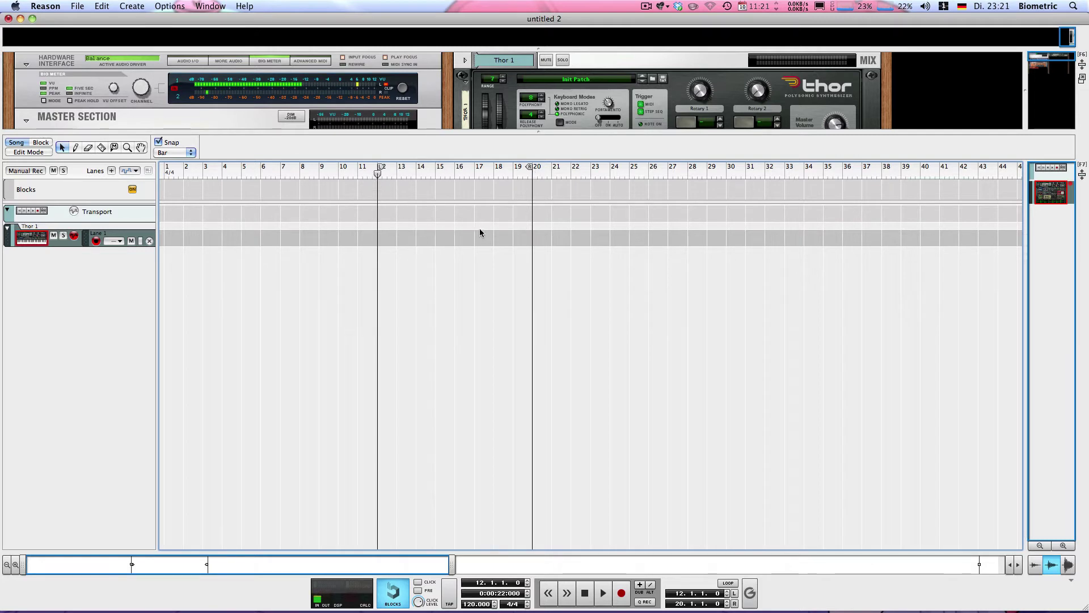
key("space")
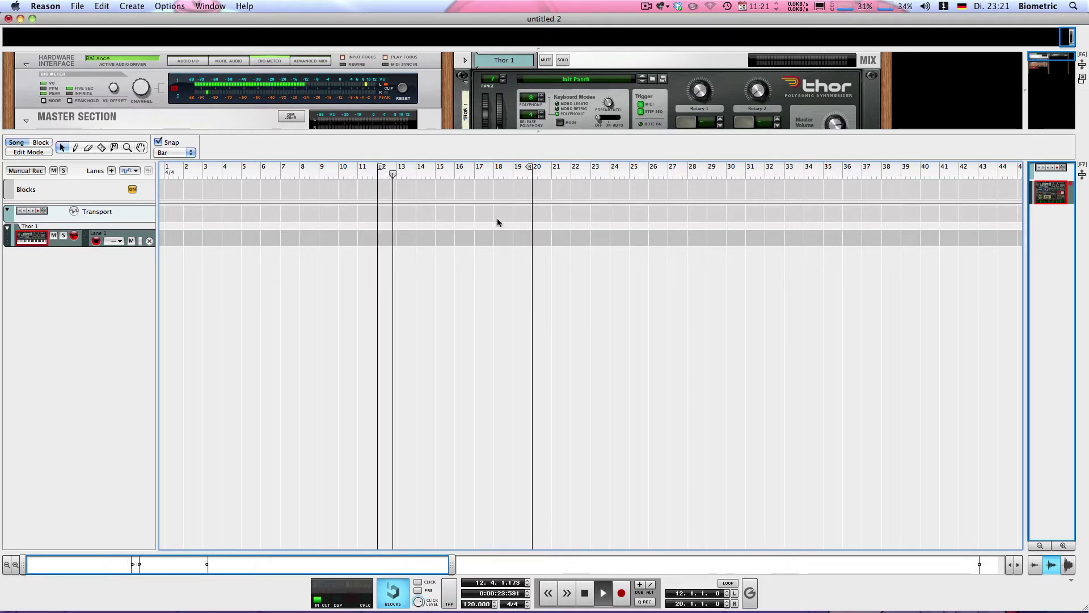
left_click(512, 173)
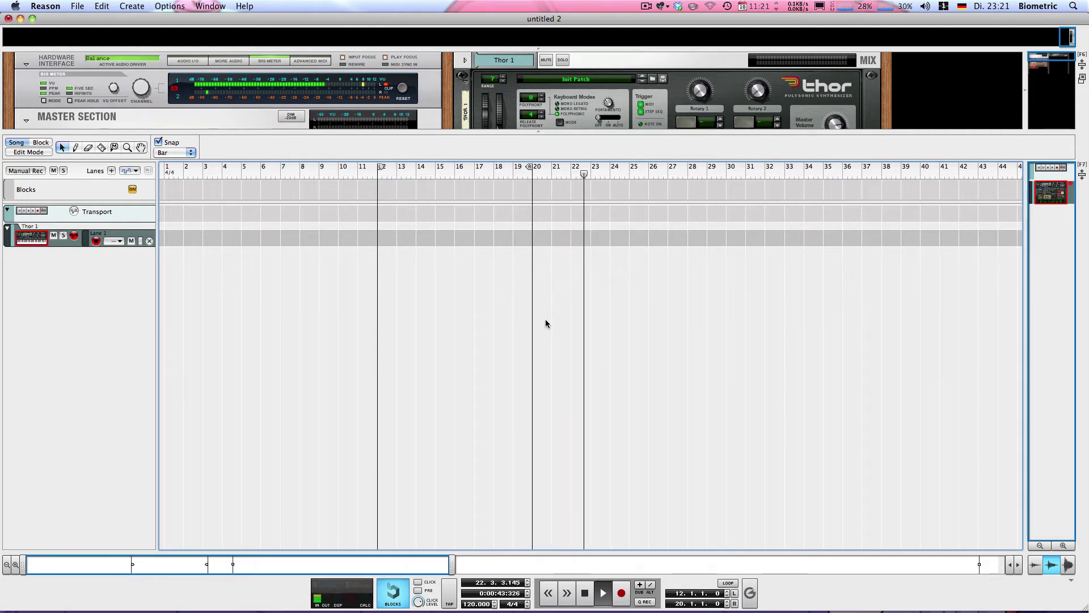
Turn on loop playback and reposition the playhead while playing inside the 12–20 loop.
left_click(725, 584)
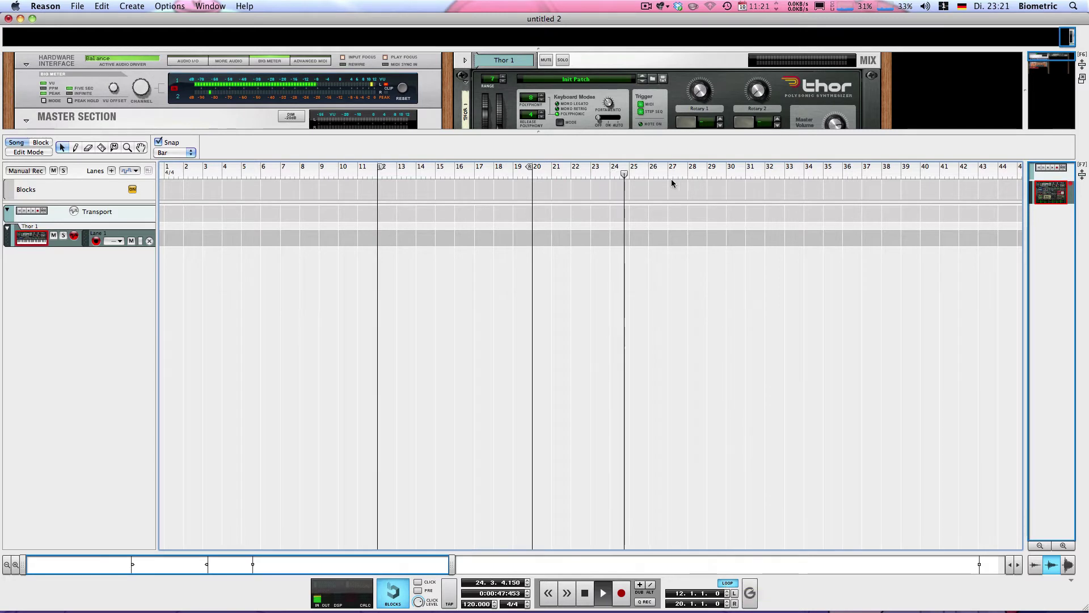
left_click_drag(631, 175, 397, 175)
left_click(613, 180)
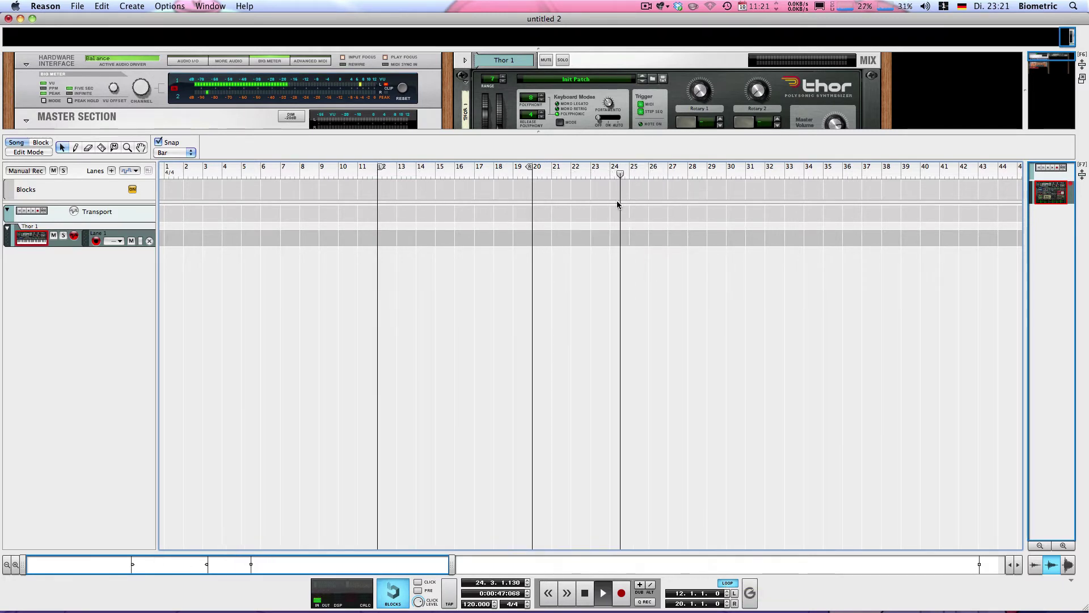
left_click(376, 174)
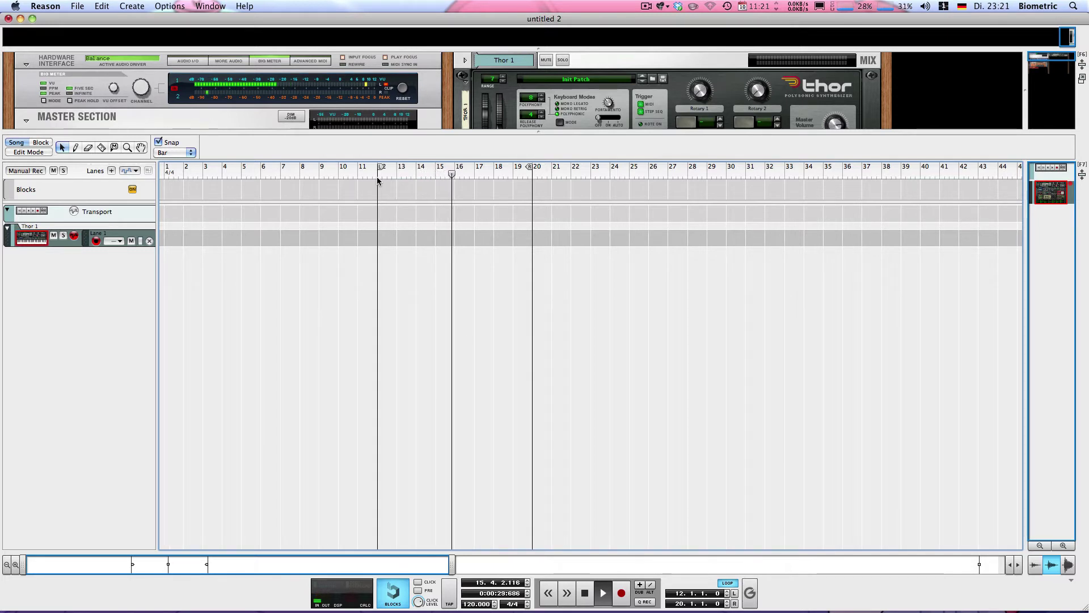
key("space")
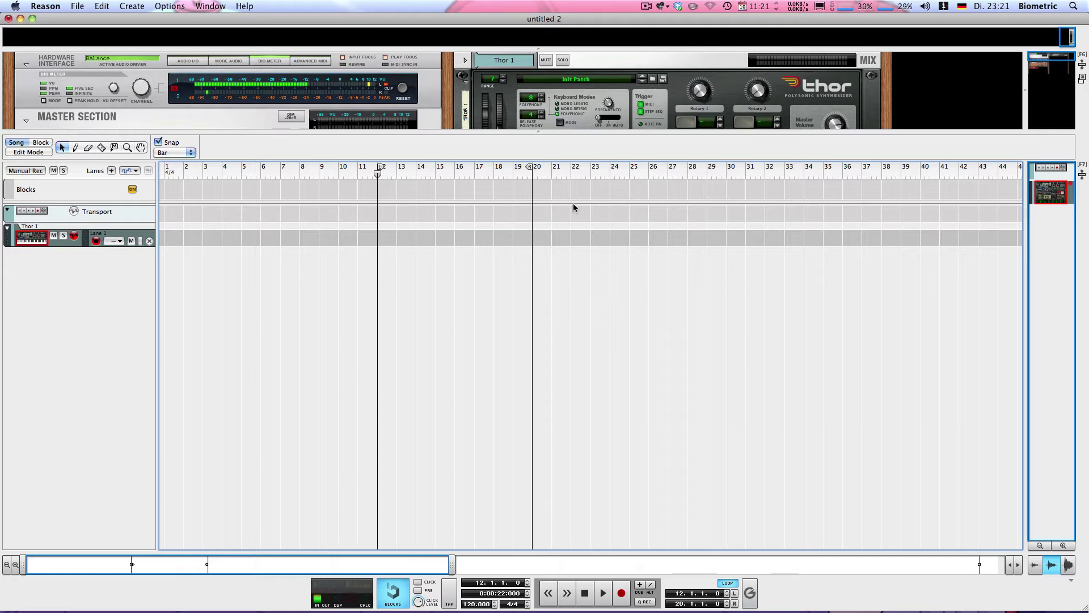
key("space")
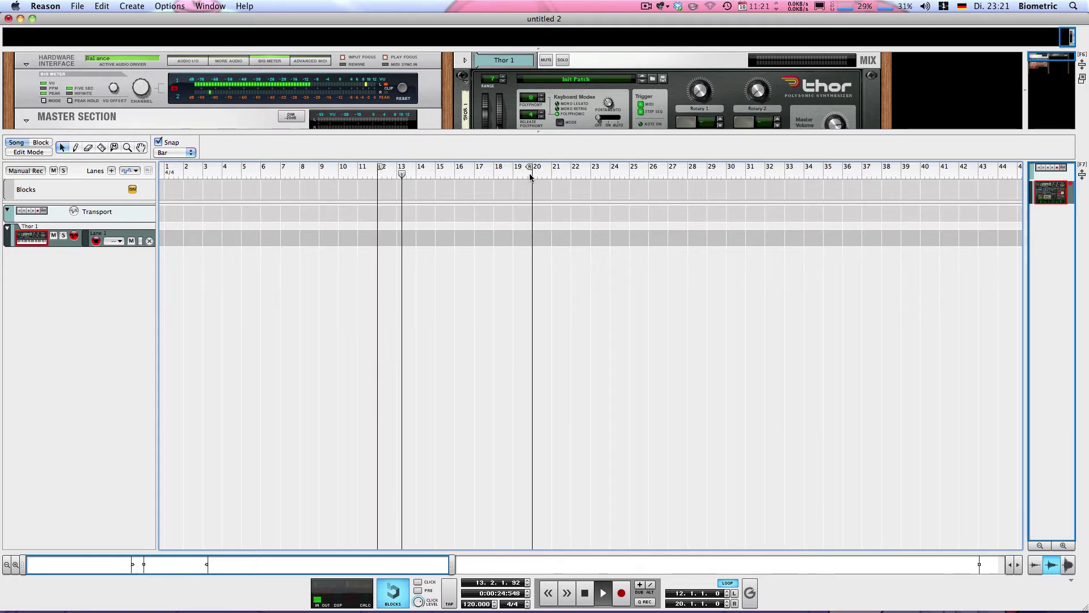
left_click(530, 175)
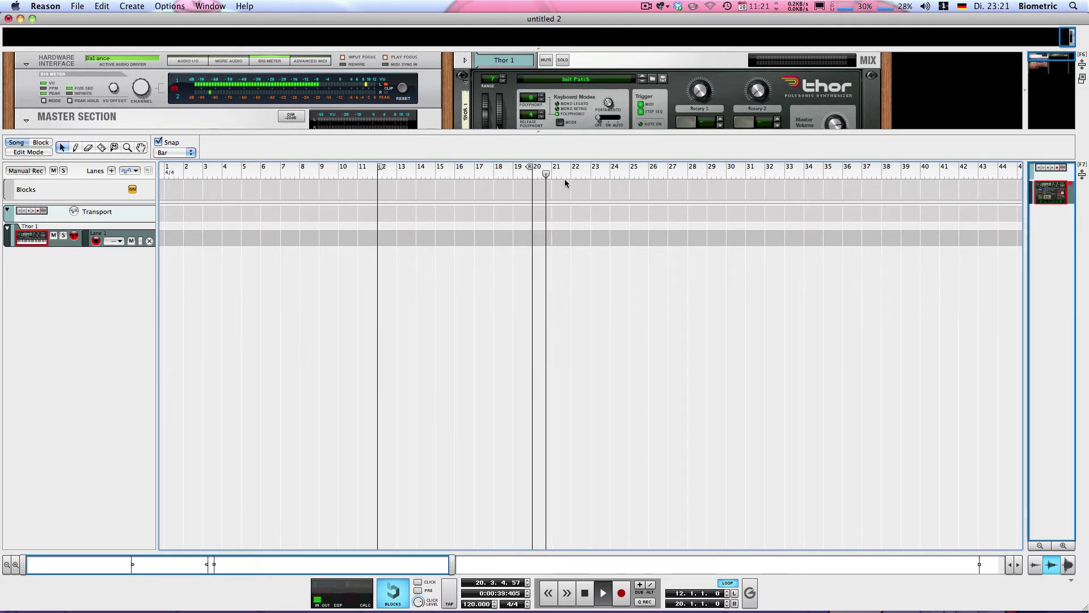
Add and undo a second Thor 1 lane, stop playback, and show the whole Thor panel.
key("super+l")
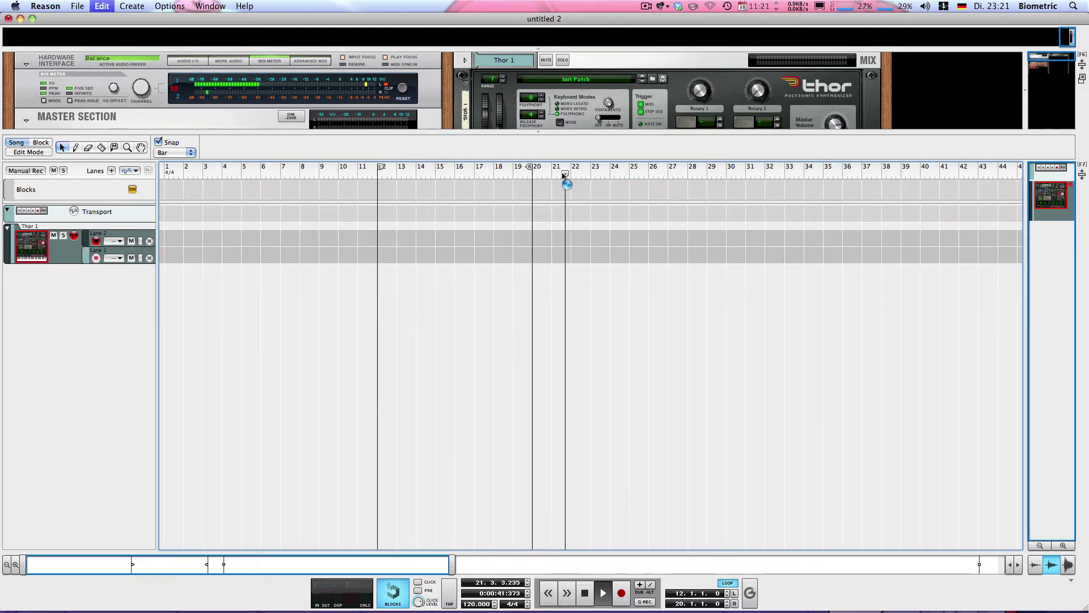
key("super+z")
key("space")
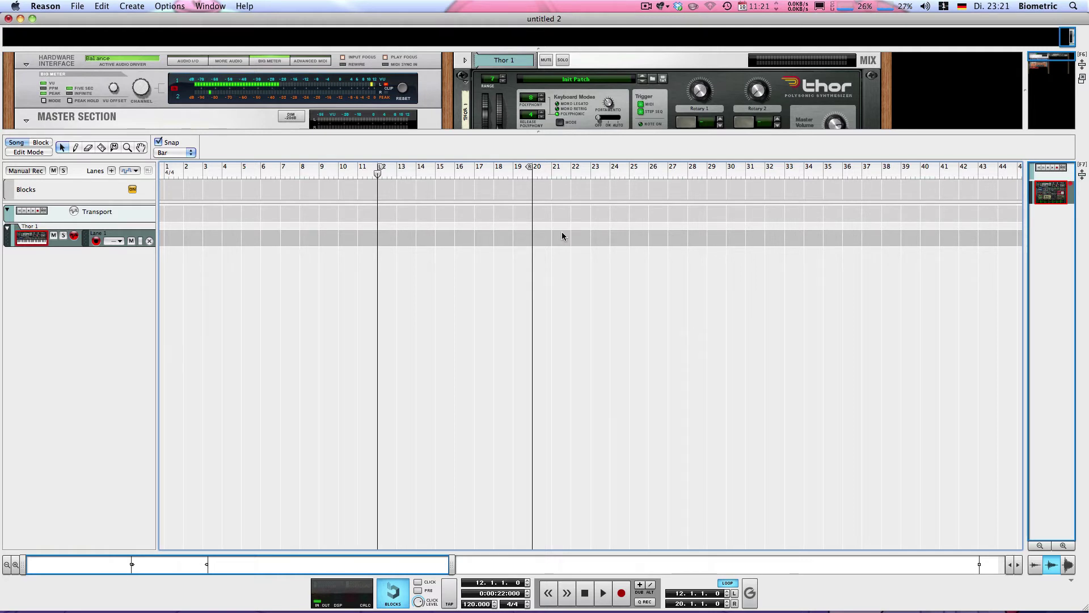
left_click(32, 239)
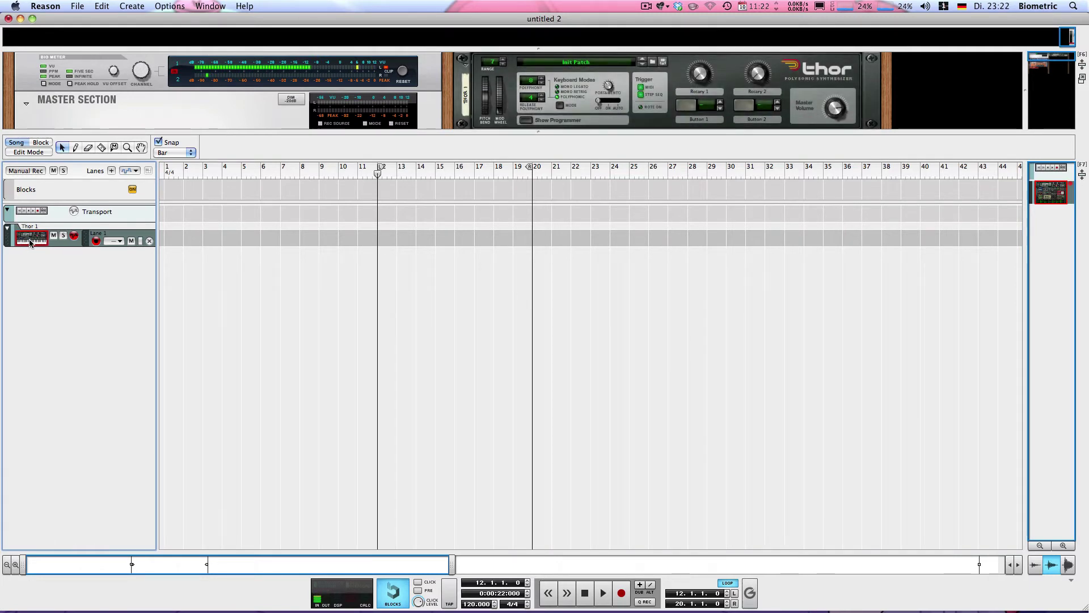
Add a record-armed Lane 2 to Thor 1, then delete it with its x button.
key("super+shift+n")
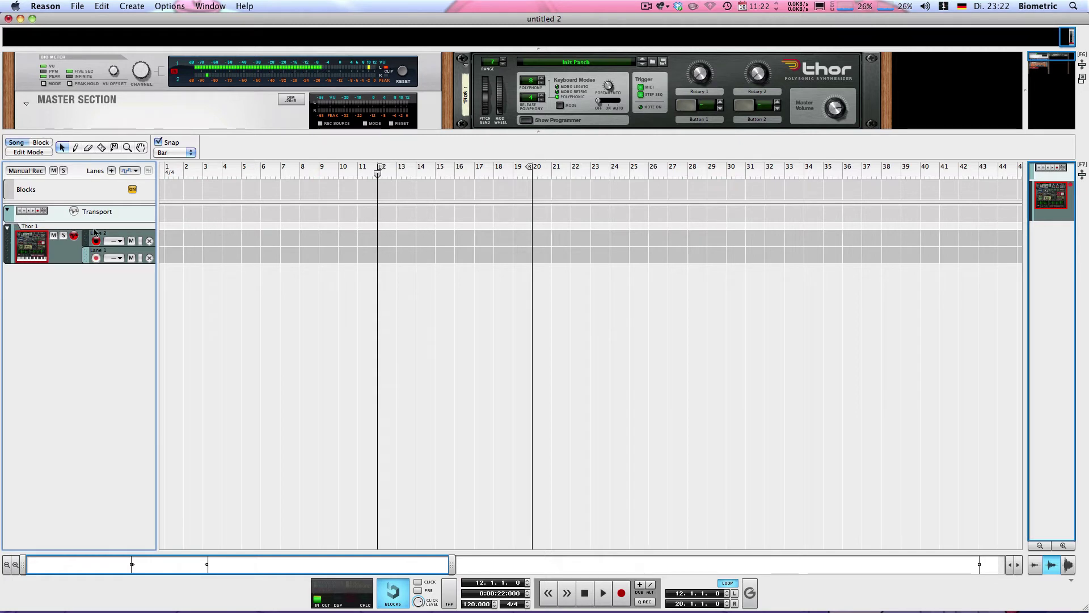
left_click(148, 241)
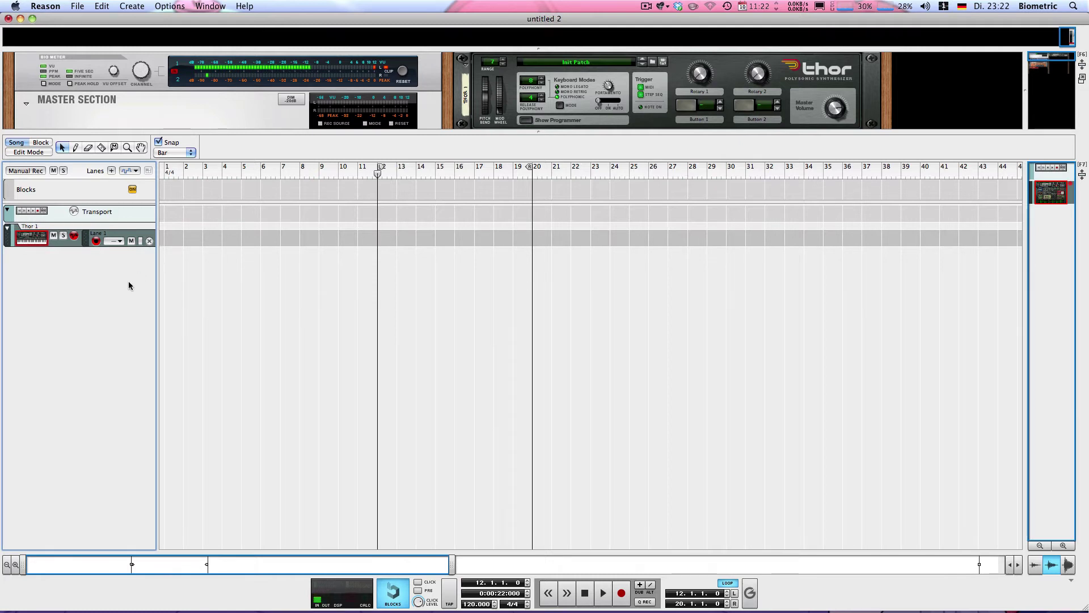
key("super+z")
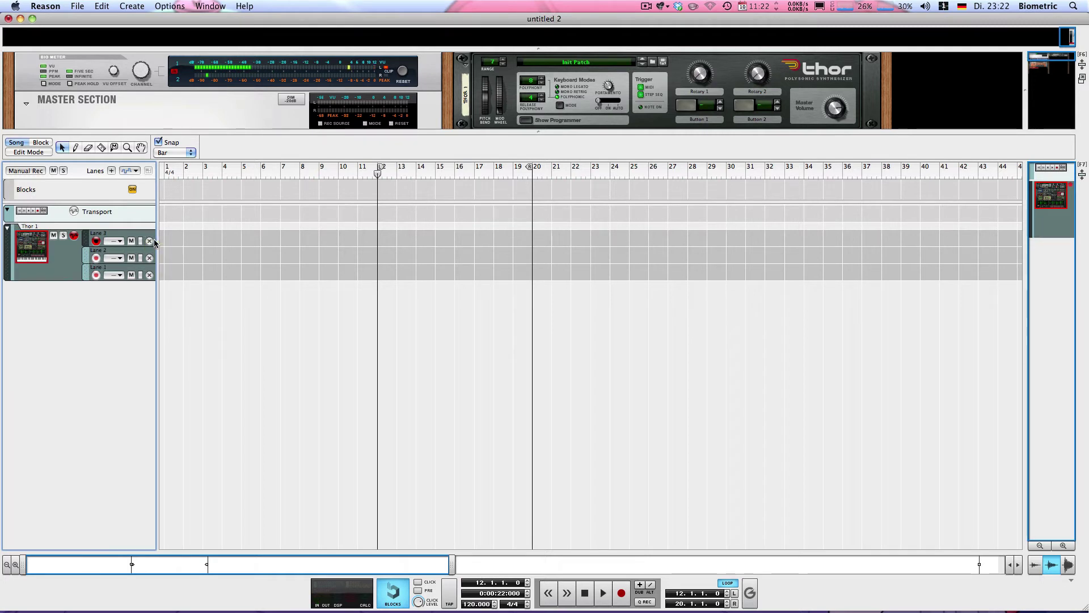
left_click(149, 242)
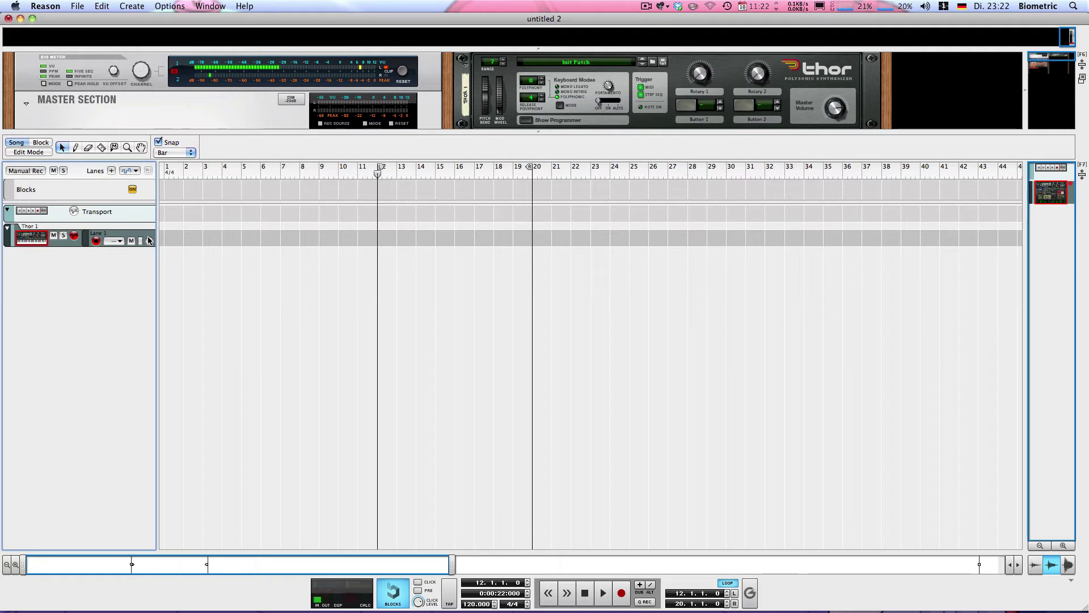
Draw a clip on Lane 1 from bar 12 to 20, then undo twice and redo once.
key("w")
left_click_drag(378, 237, 531, 230)
key("q")
left_click(455, 194)
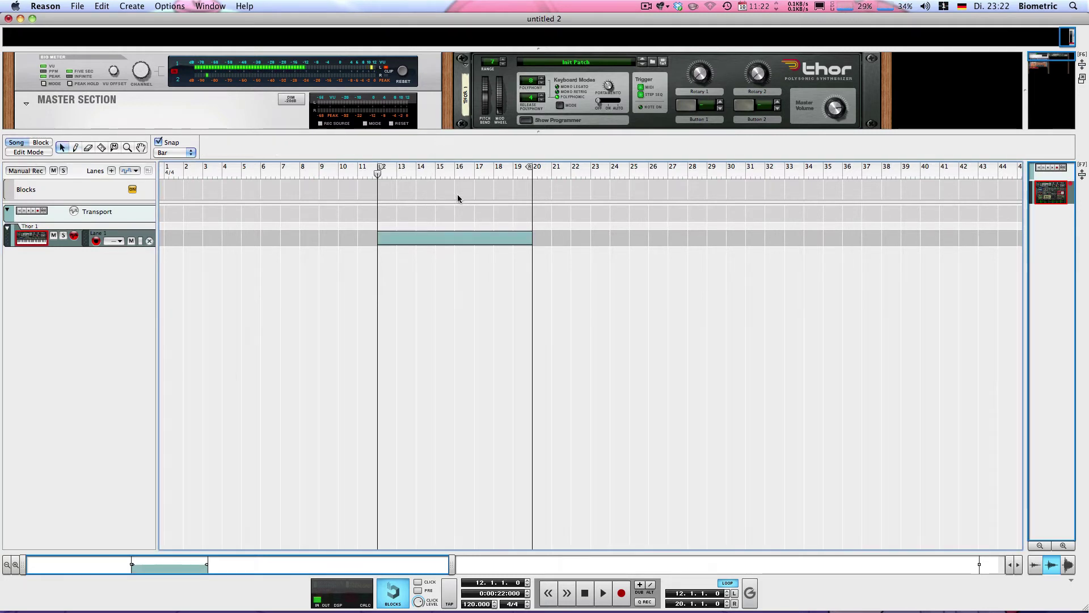
key("super+z")
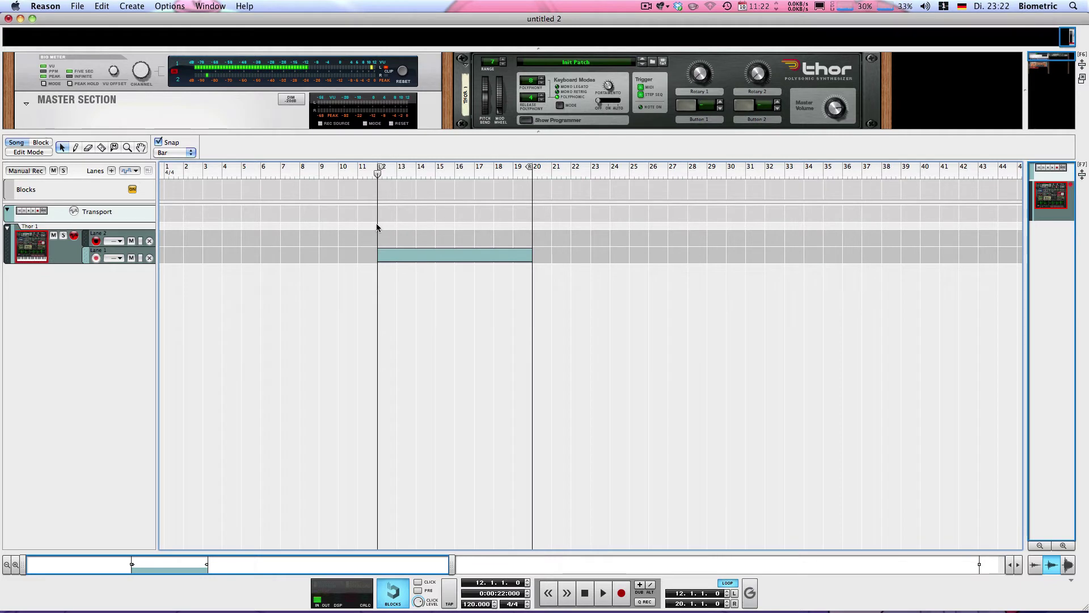
key("super+z")
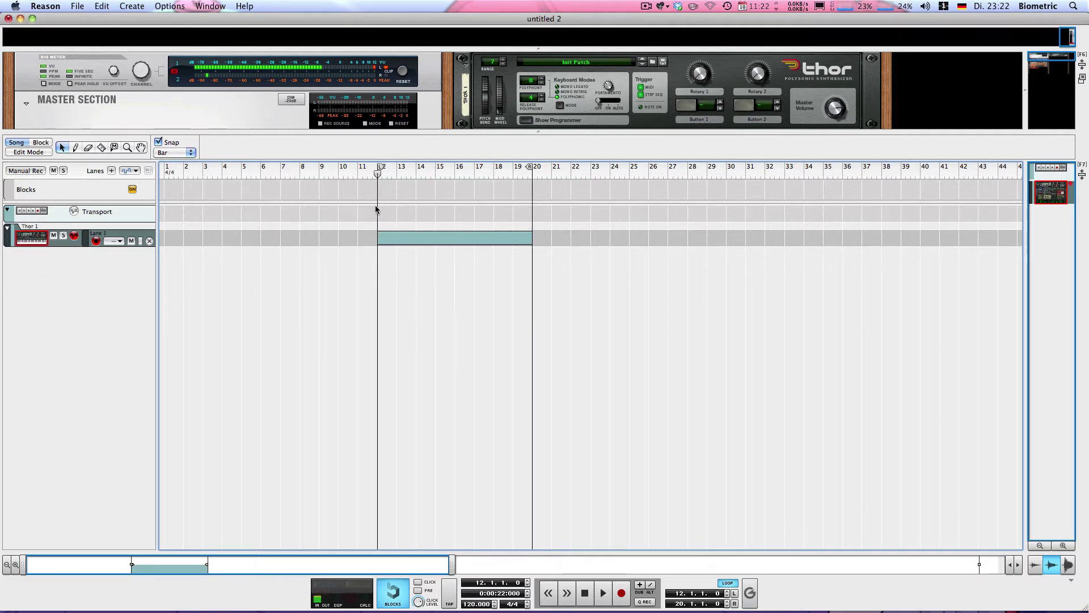
key("super+y")
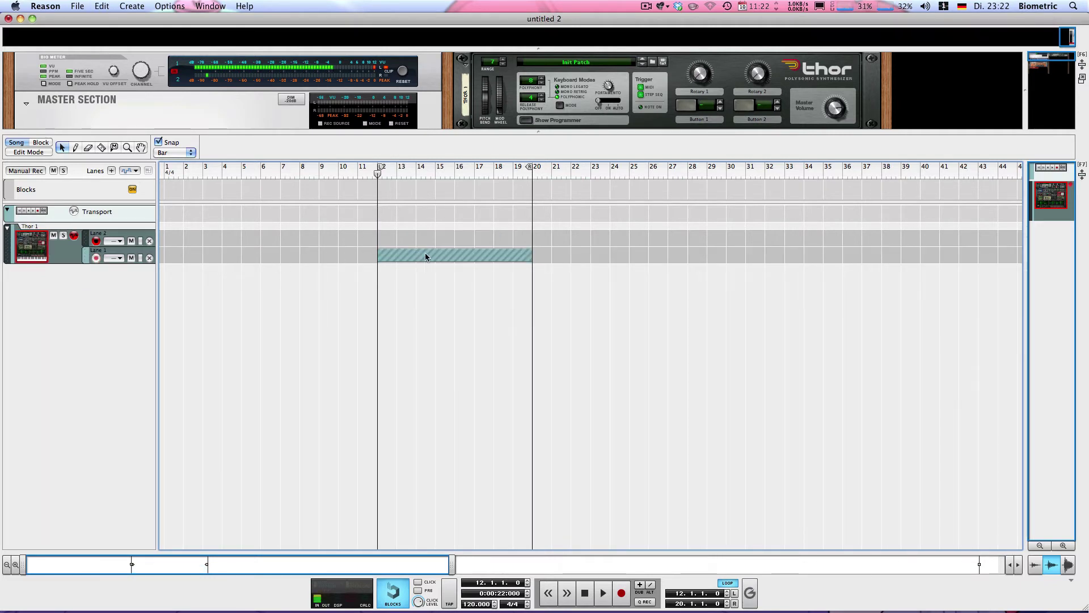
Delete the clip on Lane 1 and remove Lane 2 from the Thor 1 track.
left_click_drag(381, 242, 530, 239)
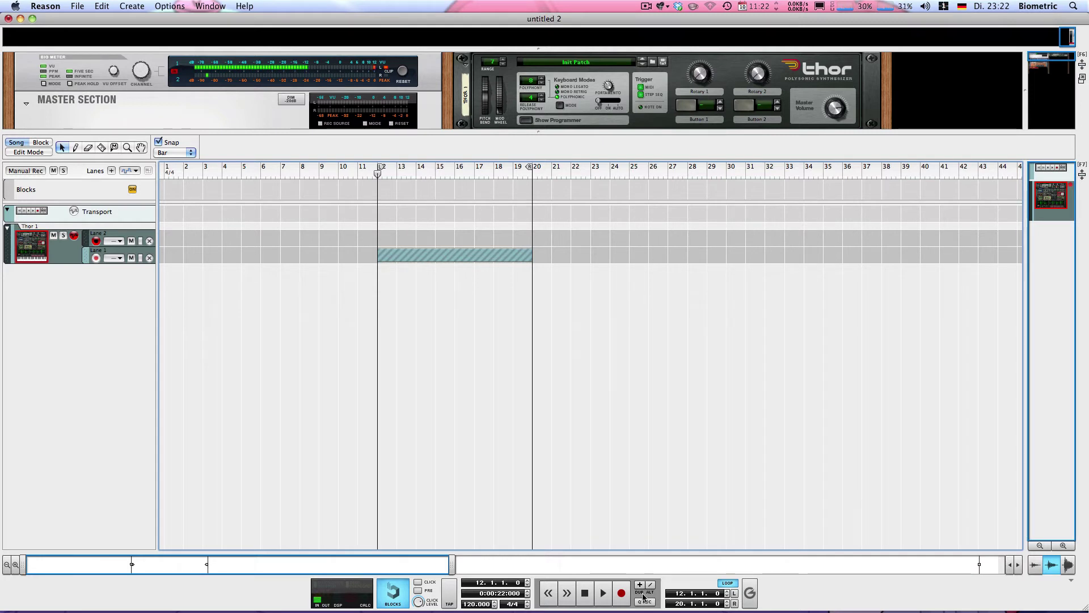
left_click(420, 256)
key("Delete")
left_click(149, 241)
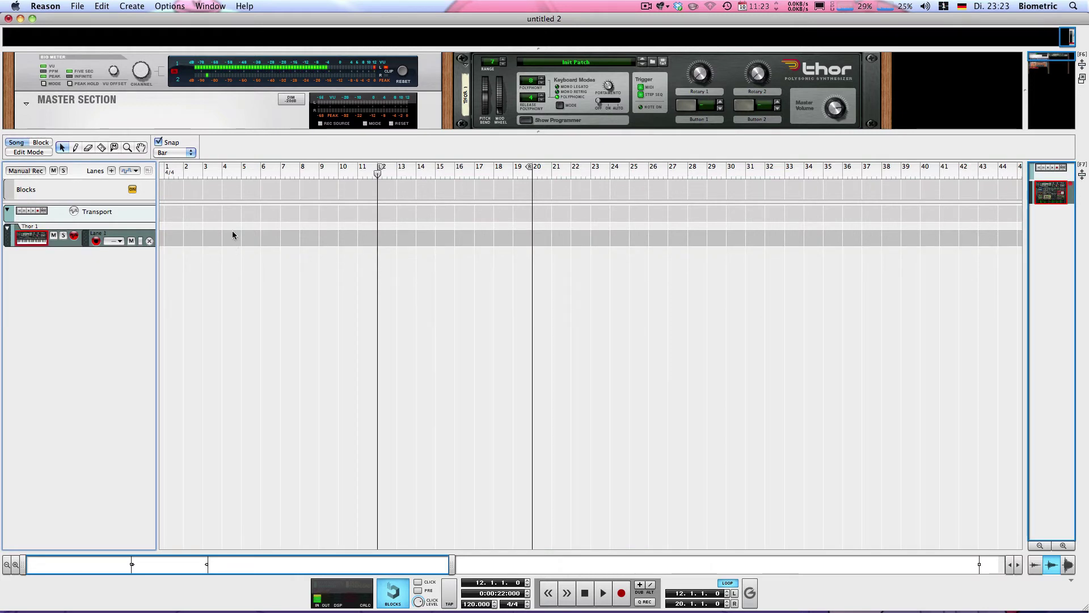
Step the song position by bars, start playback from bar 12, and jump back to the left locator.
key("KP_7")
key("KP_8")
key("KP_8")
key("KP_8")
key("KP_8")
key("KP_8")
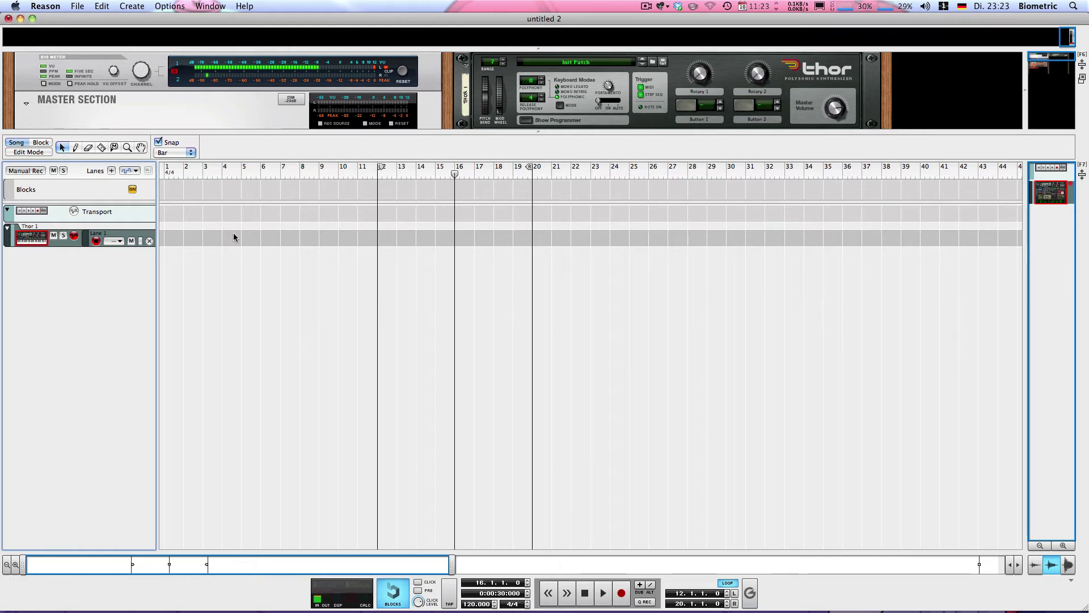
key("KP_1")
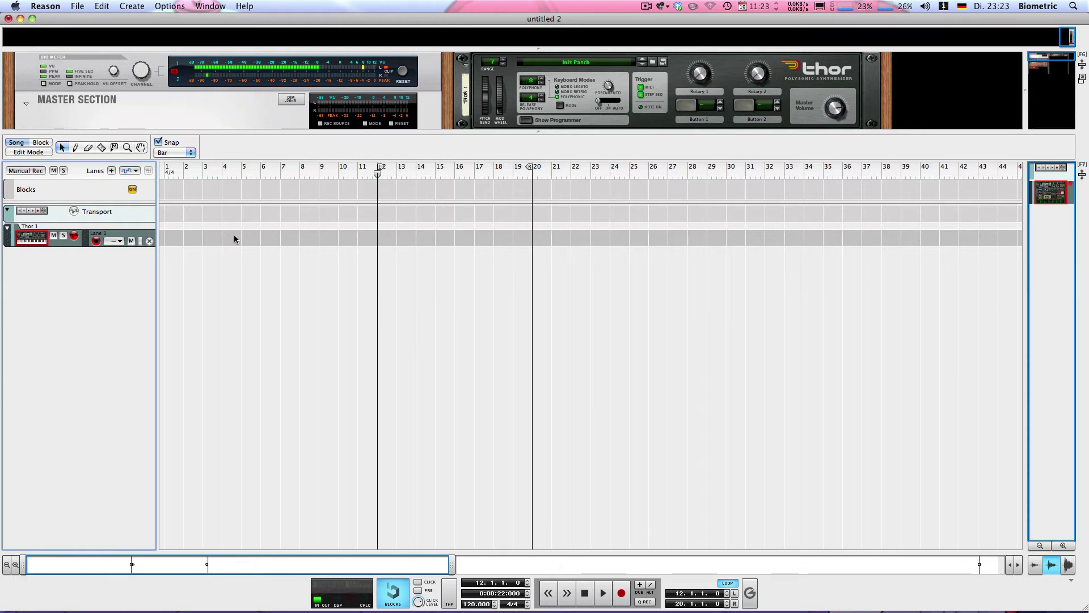
key("KP_Enter")
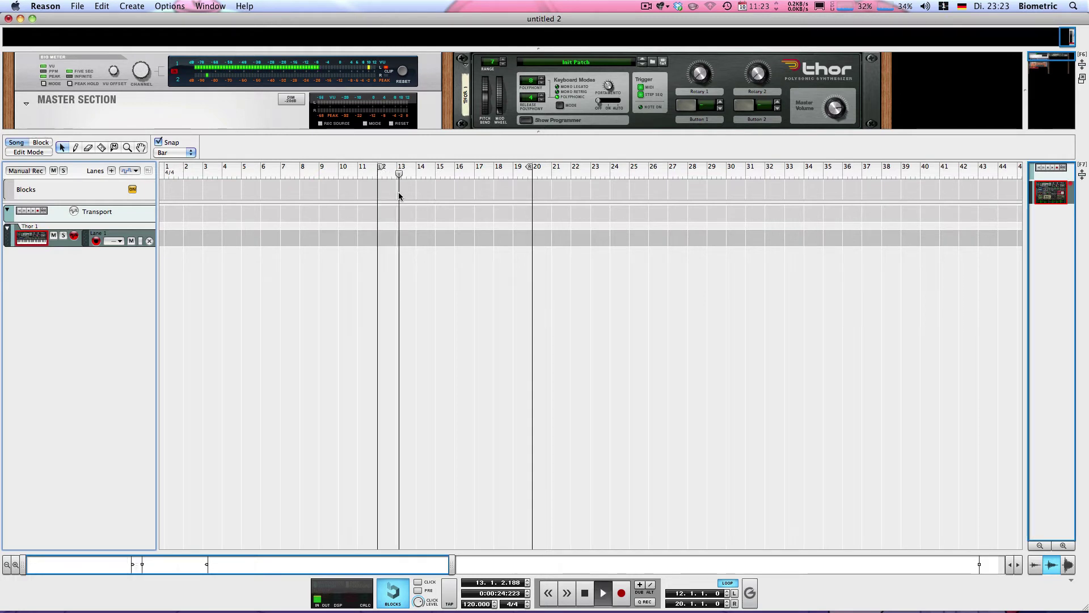
key("KP_1")
key("KP_1")
Rewind and fast-forward through the song, then stop back at the left locator at bar 12.
key("KP_7")
key("KP_8")
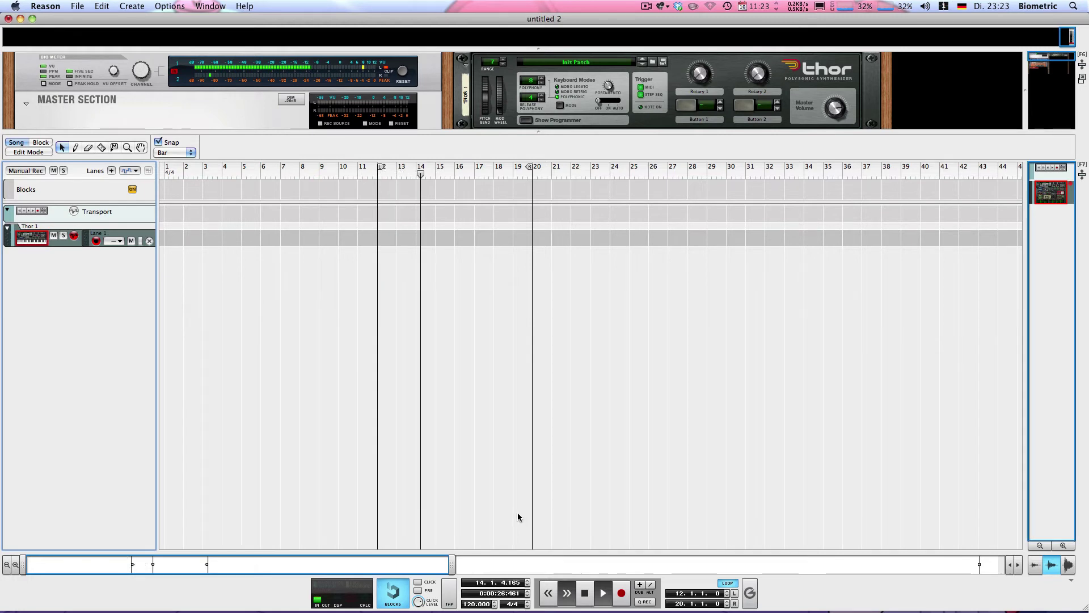
key("KP_8")
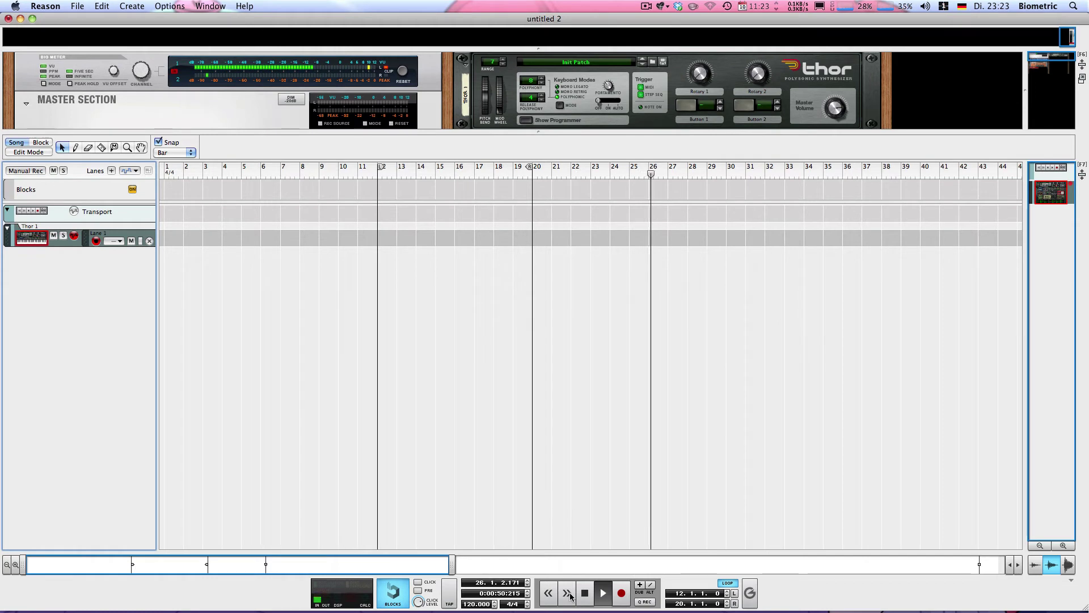
key("KP_7")
key("KP_8")
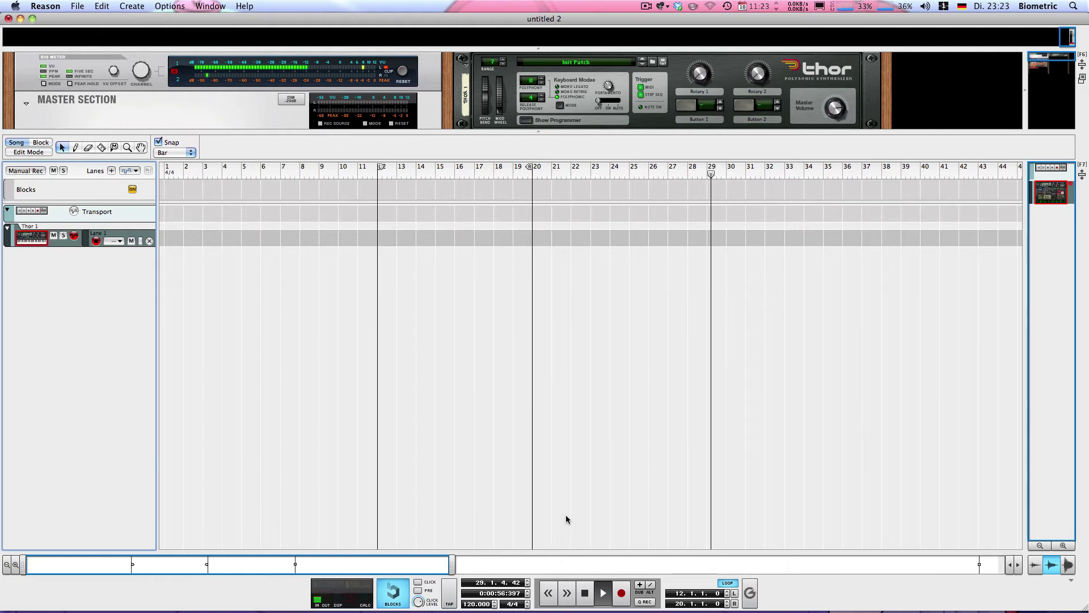
key("KP_7")
key("KP_0")
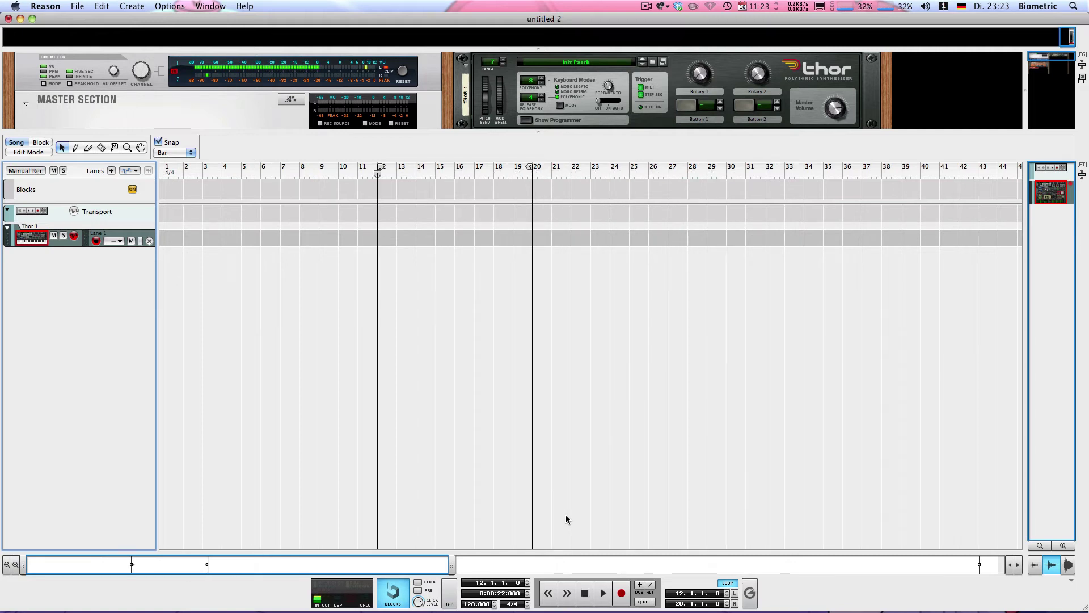
left_click(627, 601)
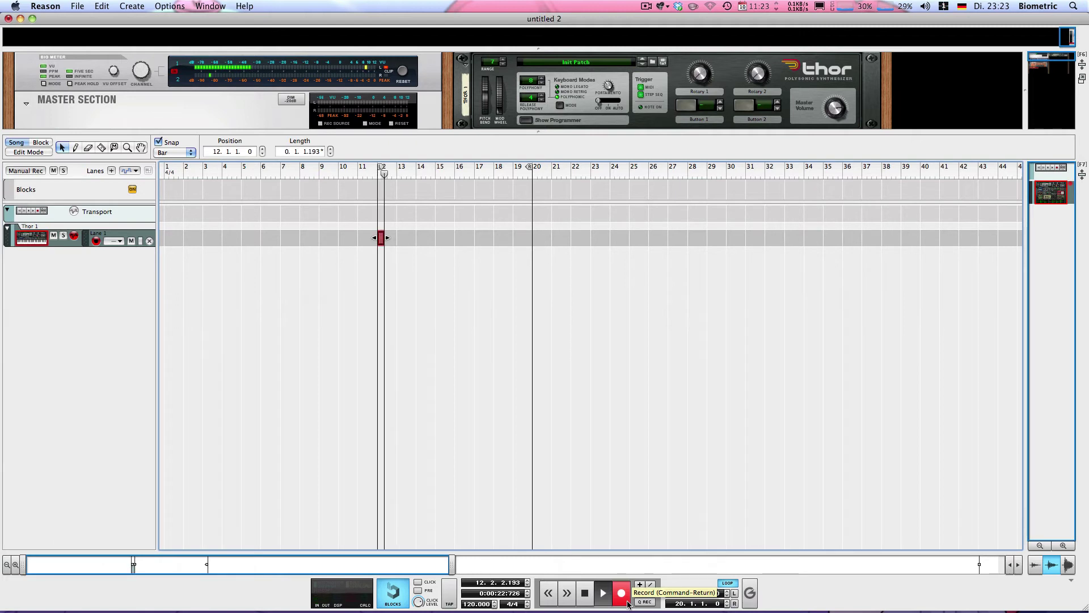
key("space")
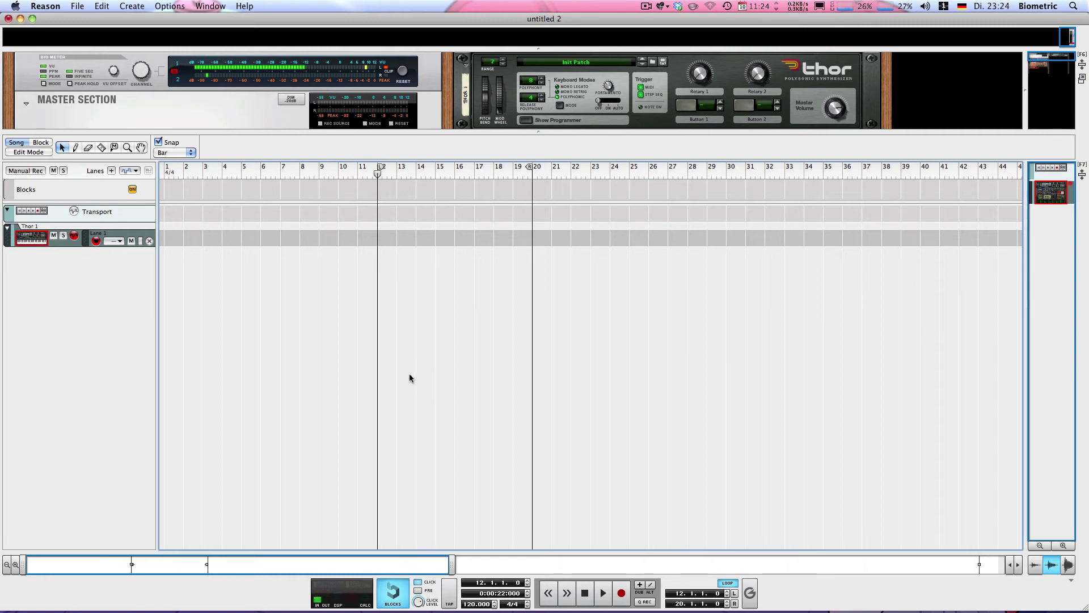
key("space")
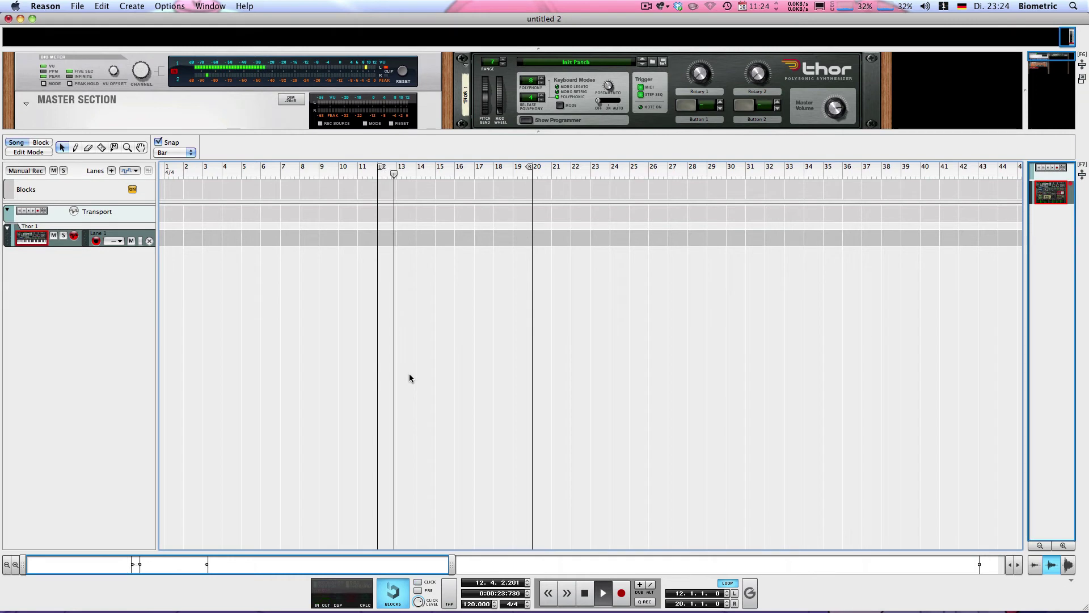
key("space")
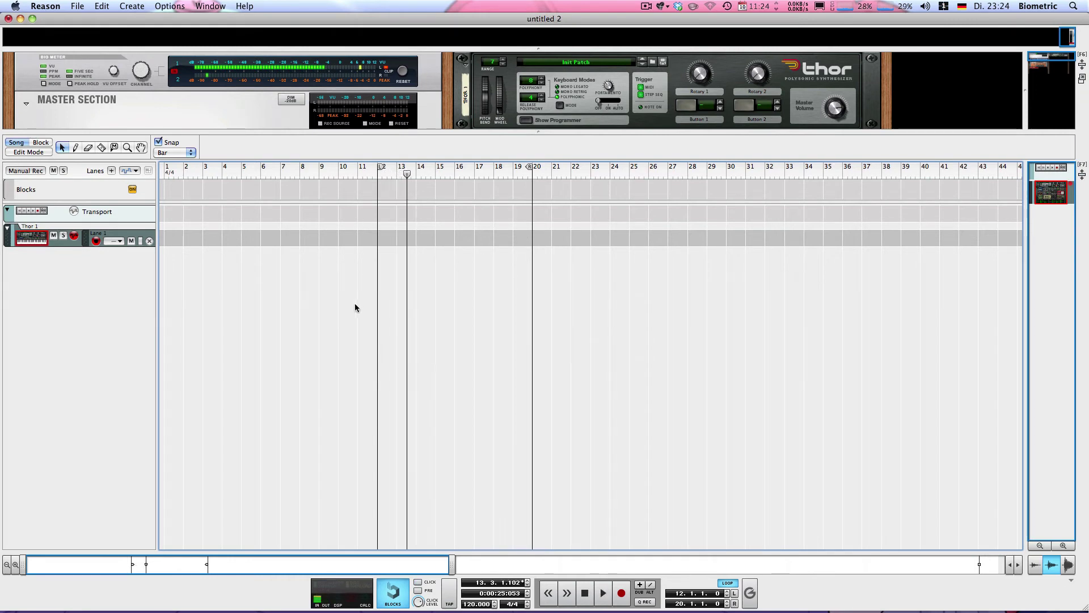
key("0")
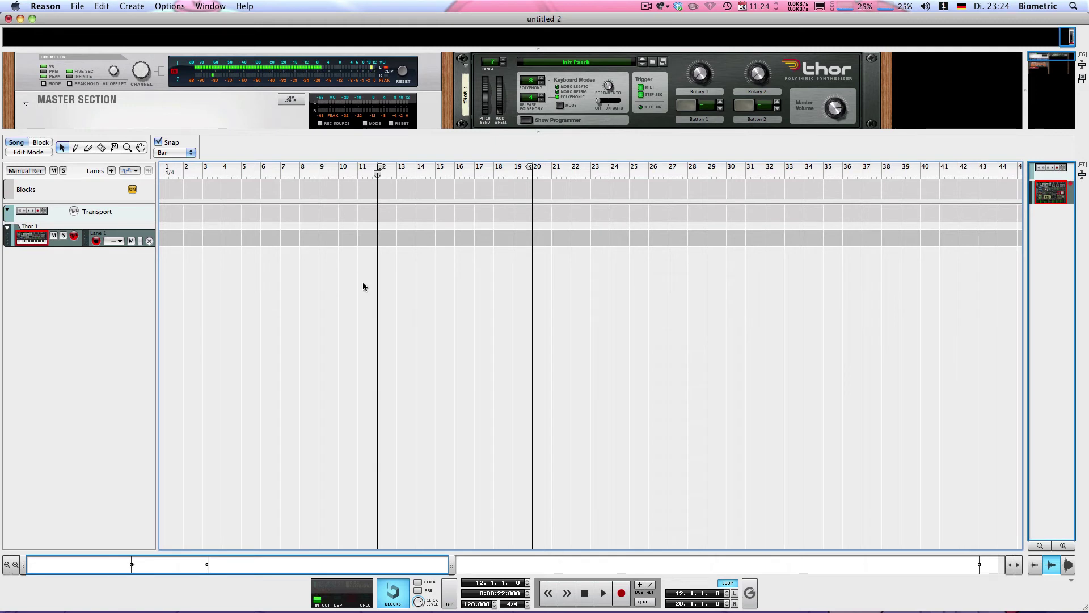
Draw a new clip on the Thor lane at bar 12 and open it in Edit Mode with Snap set to Bar.
key("p")
mouse_move(389, 238)
left_mouse_down()
mouse_move(474, 239)
mouse_move(455, 239)
left_mouse_up()
double_click(437, 236)
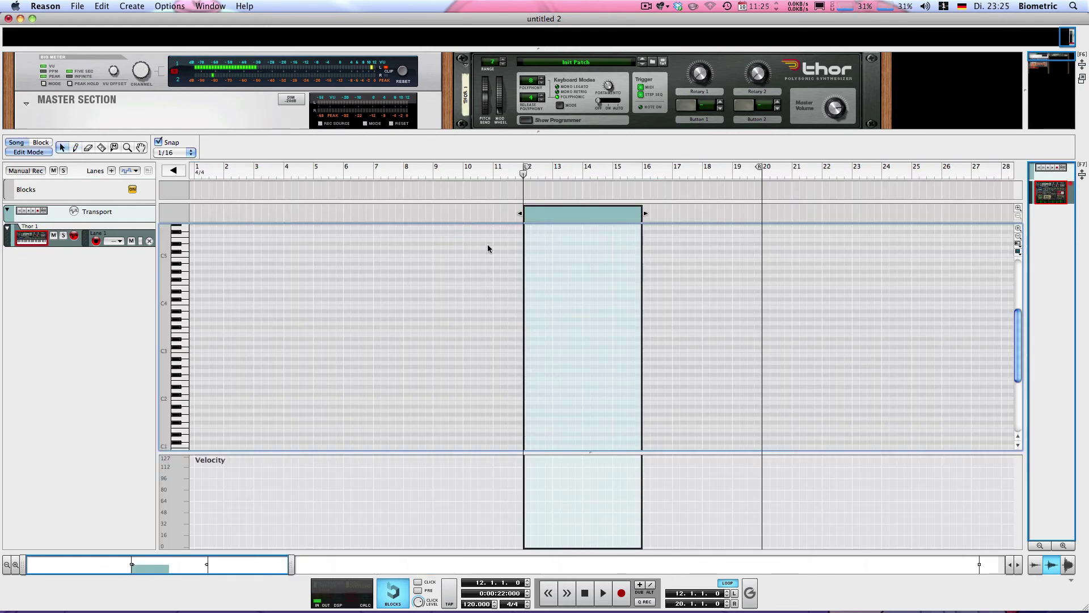
left_click(189, 153)
left_click(165, 107)
Draw four rising one-bar notes in bars 12–15, lowering the last by a semitone.
key("p")
left_click(539, 379)
left_click(568, 371)
left_click(597, 366)
left_click(622, 354)
key("q")
key("Down")
left_click(547, 240)
Play the new notes, stop, and return to the arrangement view.
key("space")
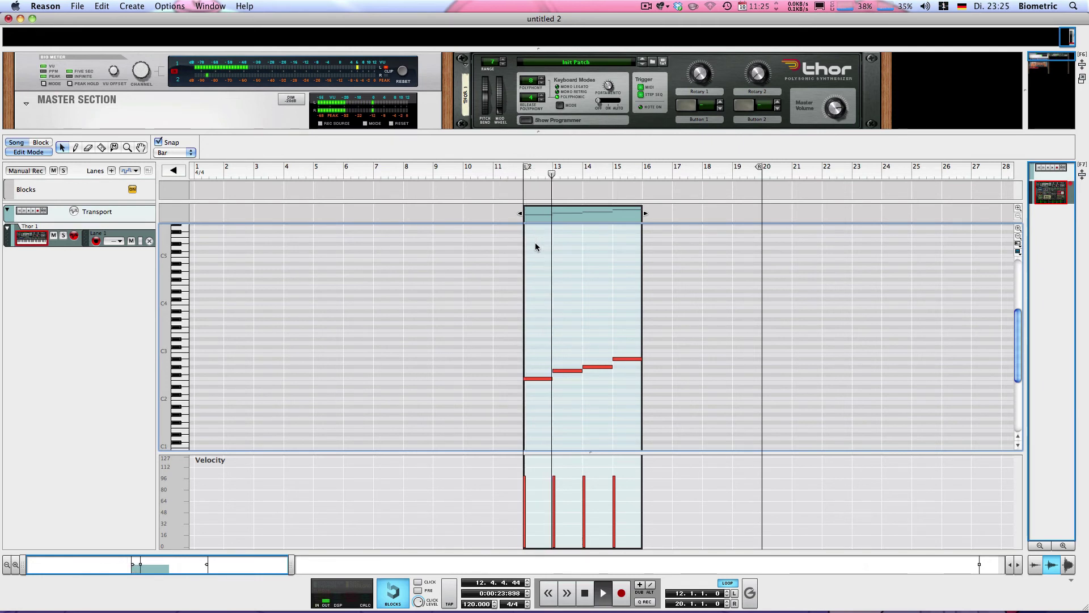
key("space")
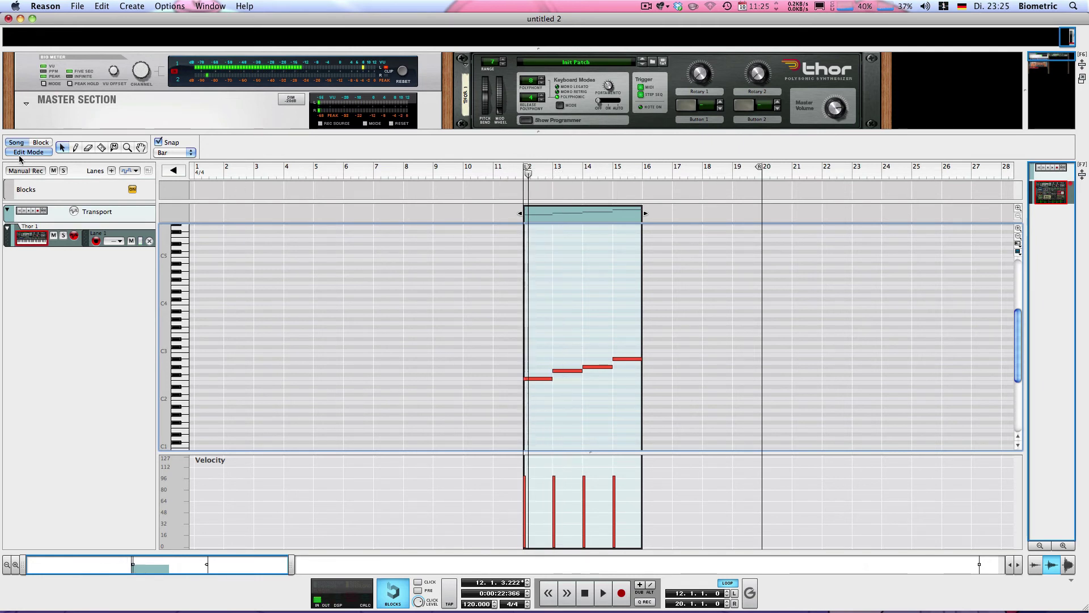
left_click(23, 152)
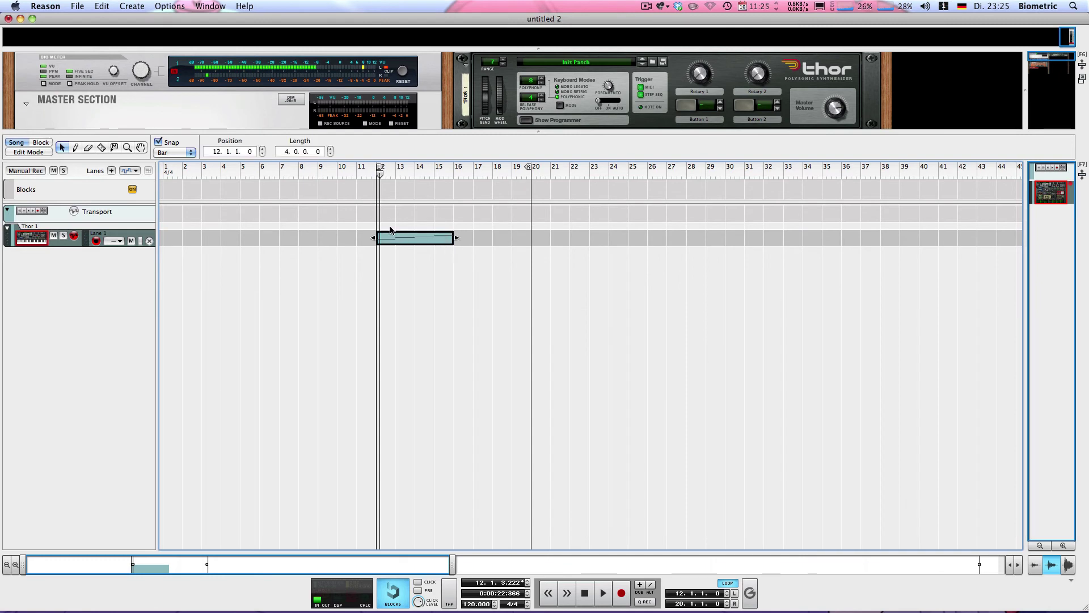
left_click(530, 259)
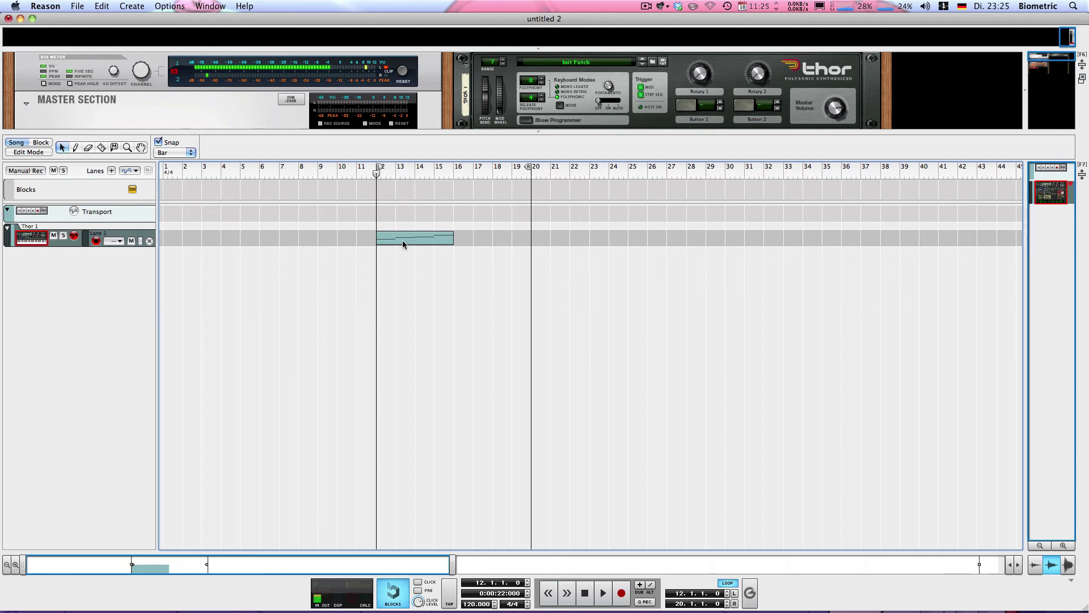
left_click_drag(402, 244, 638, 230)
left_click_drag(546, 237, 410, 237)
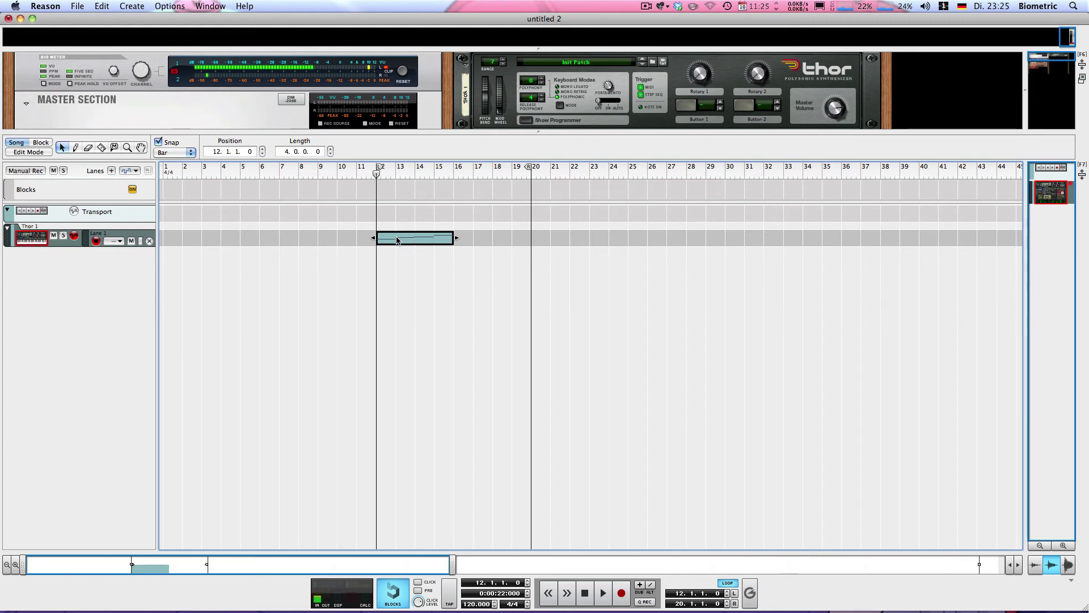
left_click_drag(395, 242, 473, 241)
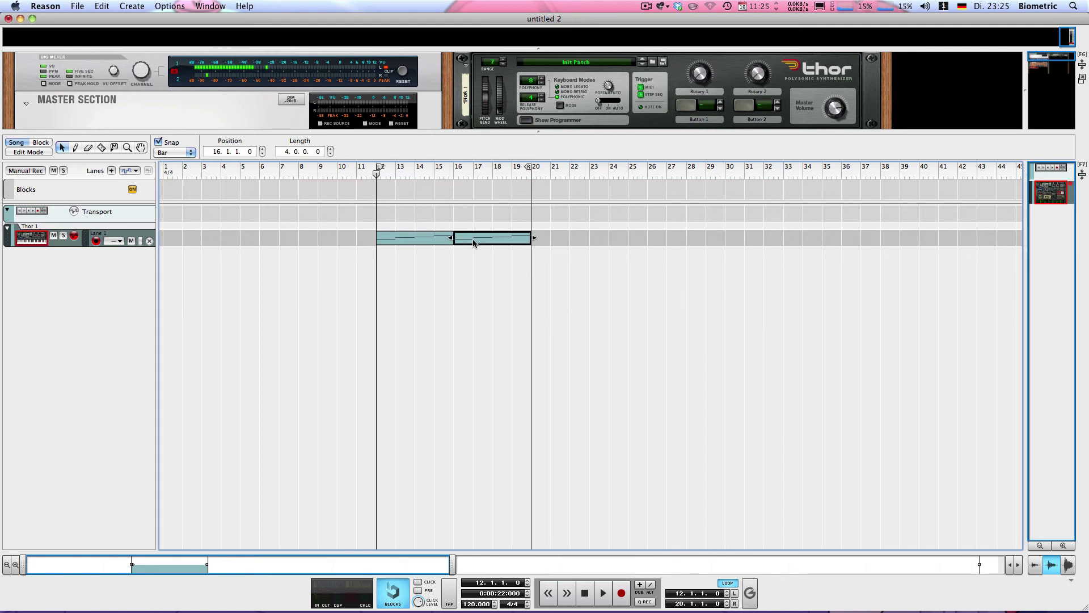
key("space")
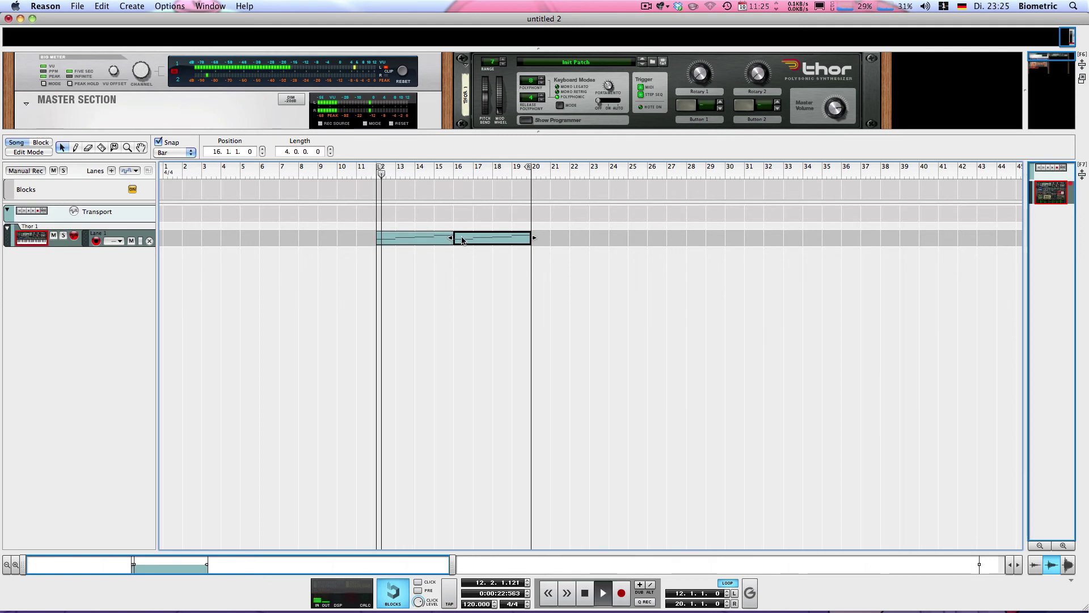
key("space")
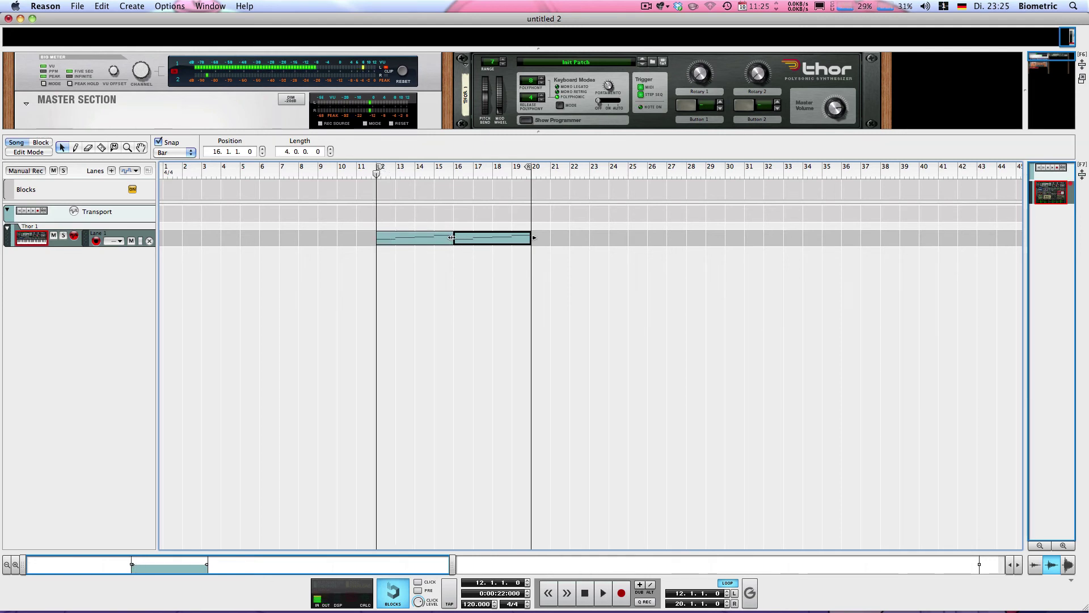
key("Delete")
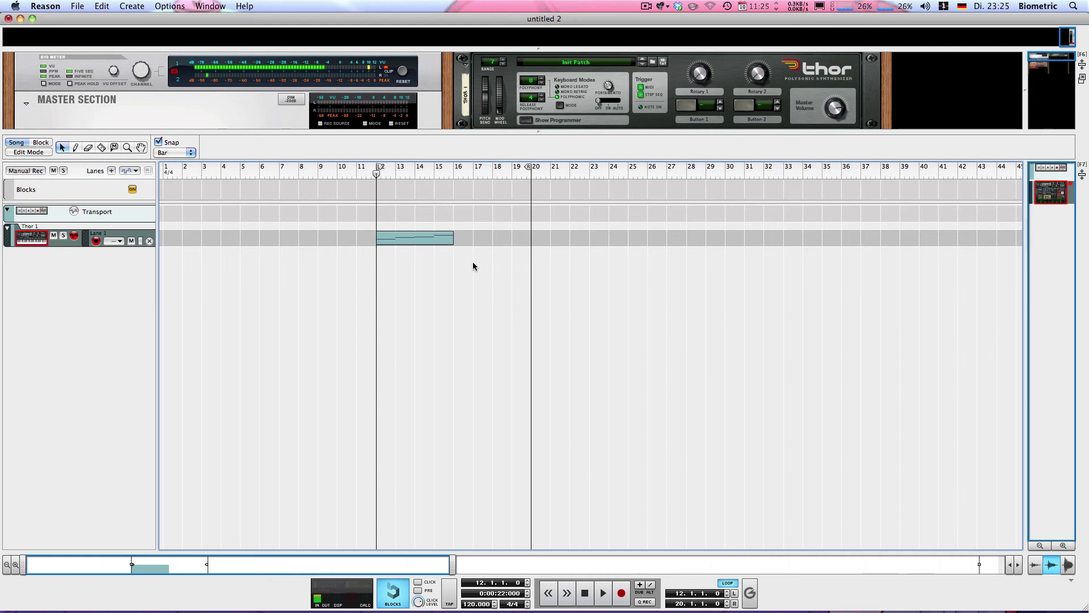
left_click(443, 243)
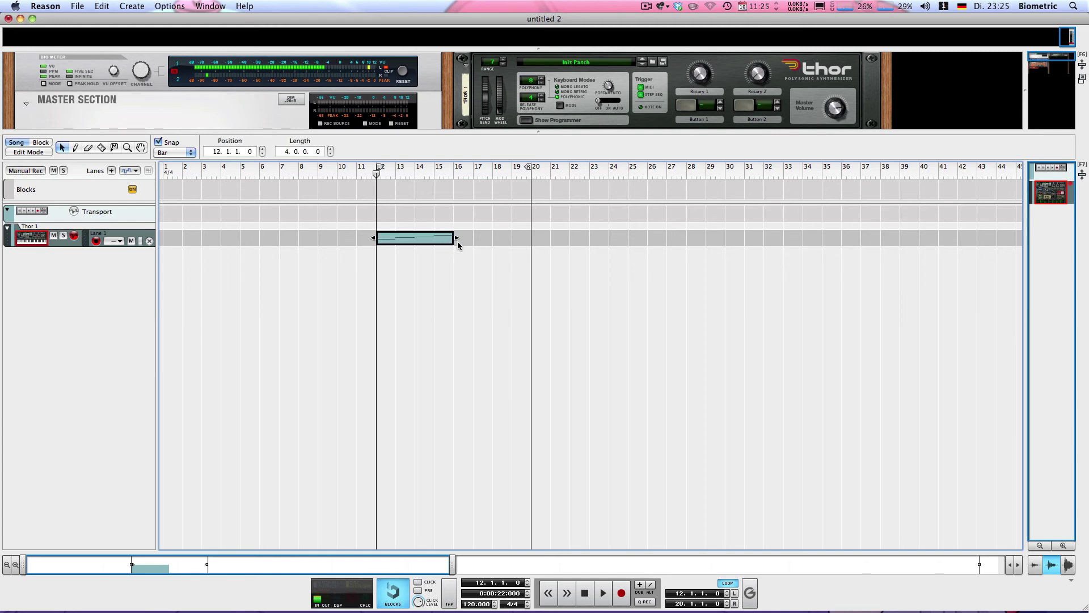
left_click_drag(458, 240, 530, 255)
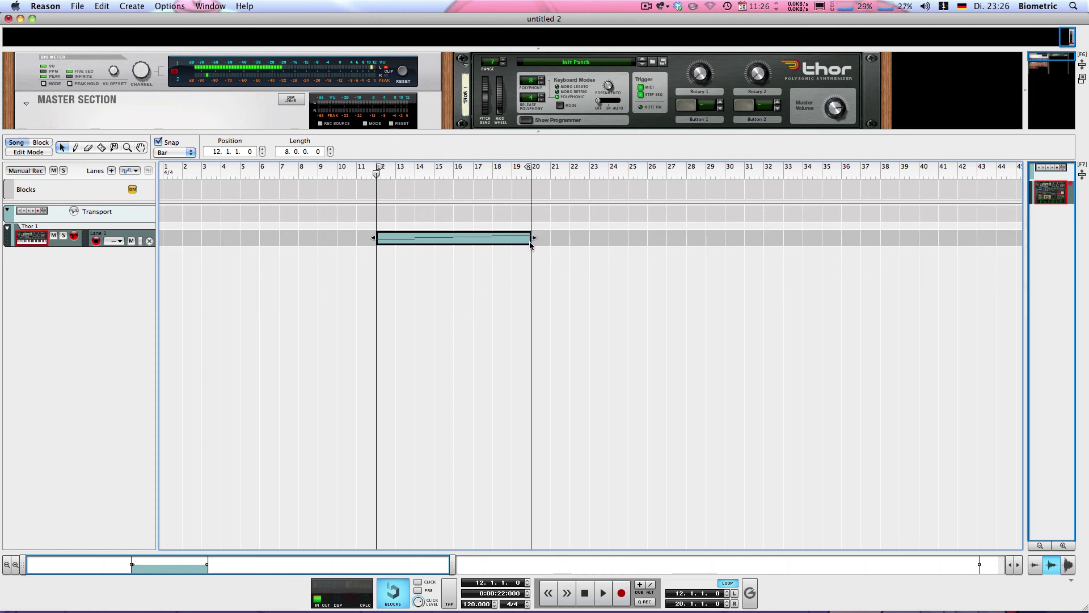
left_click_drag(536, 239, 454, 250)
left_click(487, 255)
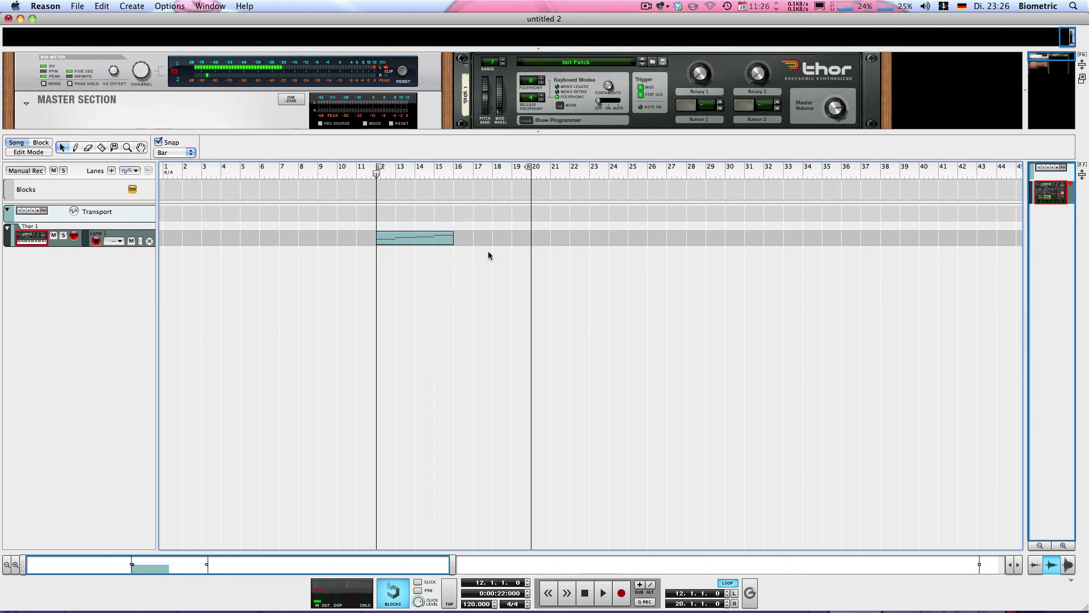
double_click(397, 241)
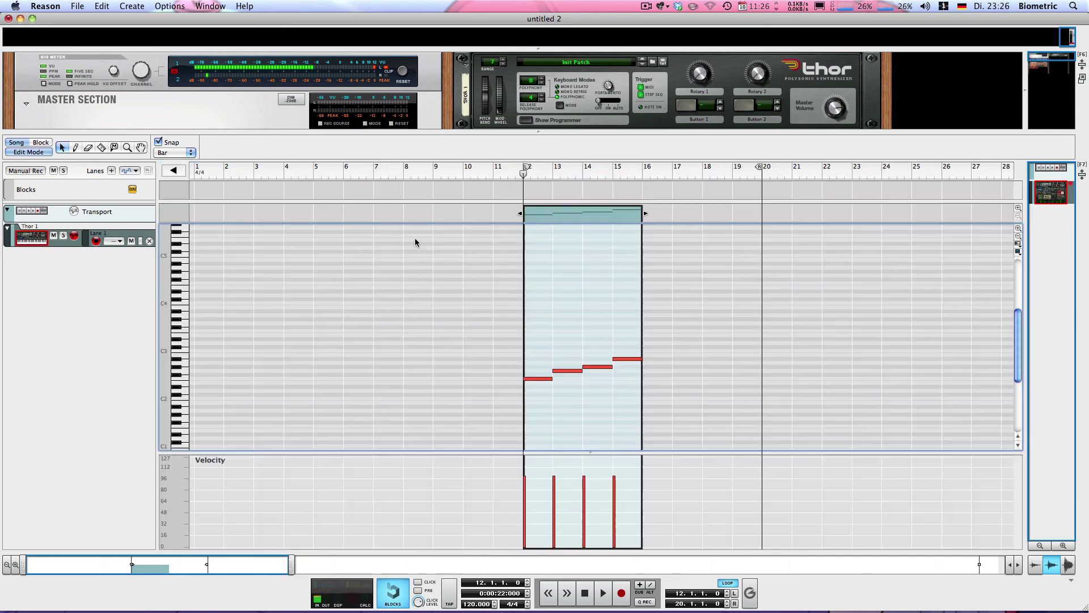
left_click(39, 151)
left_click(388, 207)
left_click(450, 237)
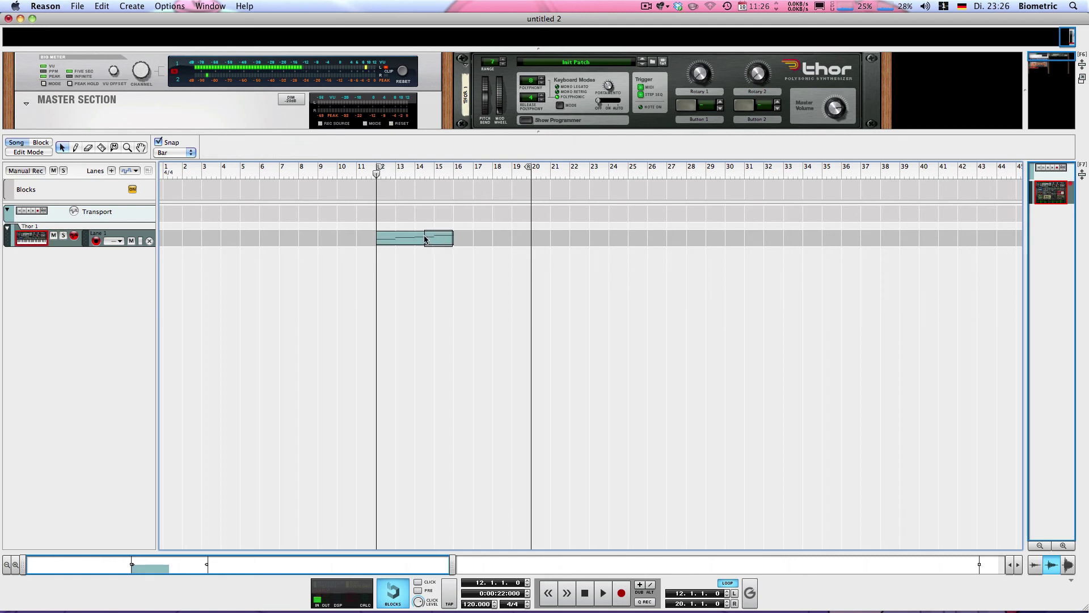
left_click_drag(457, 239, 417, 240)
left_click(452, 238)
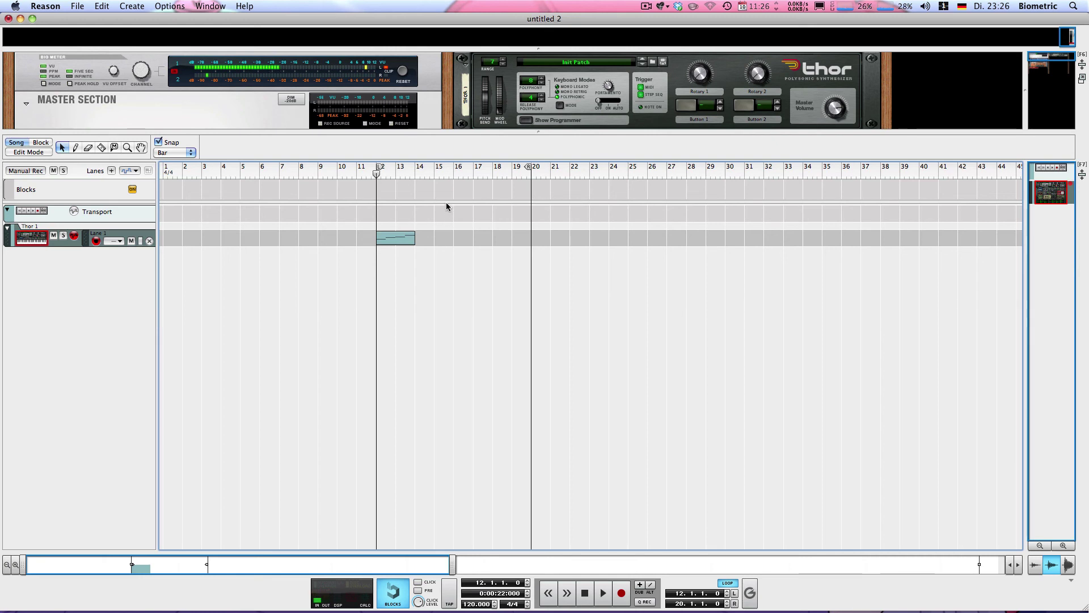
left_click(385, 239)
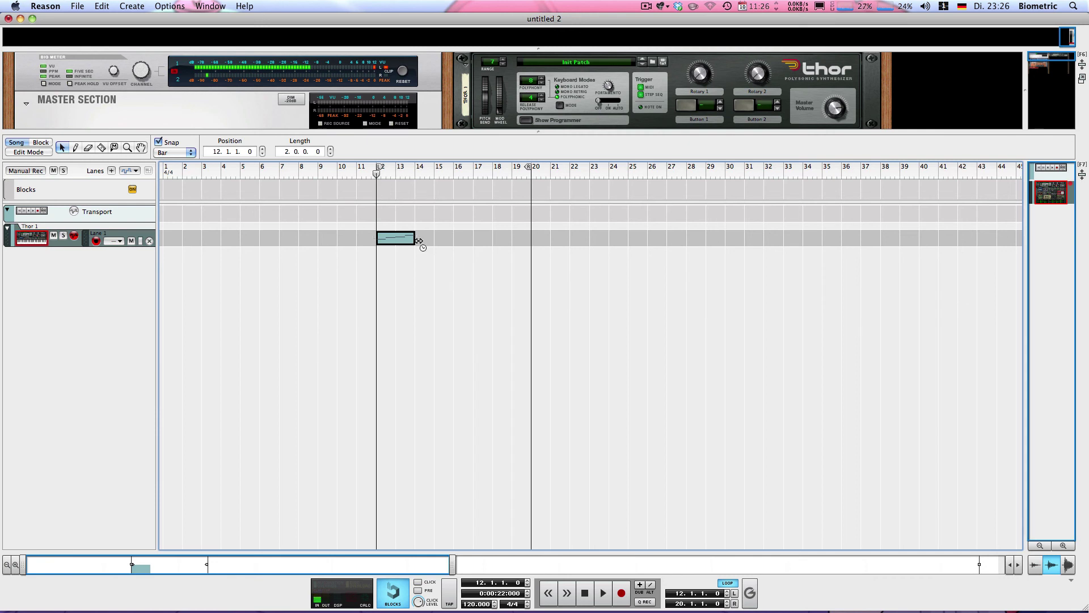
left_click_drag(419, 241, 454, 240)
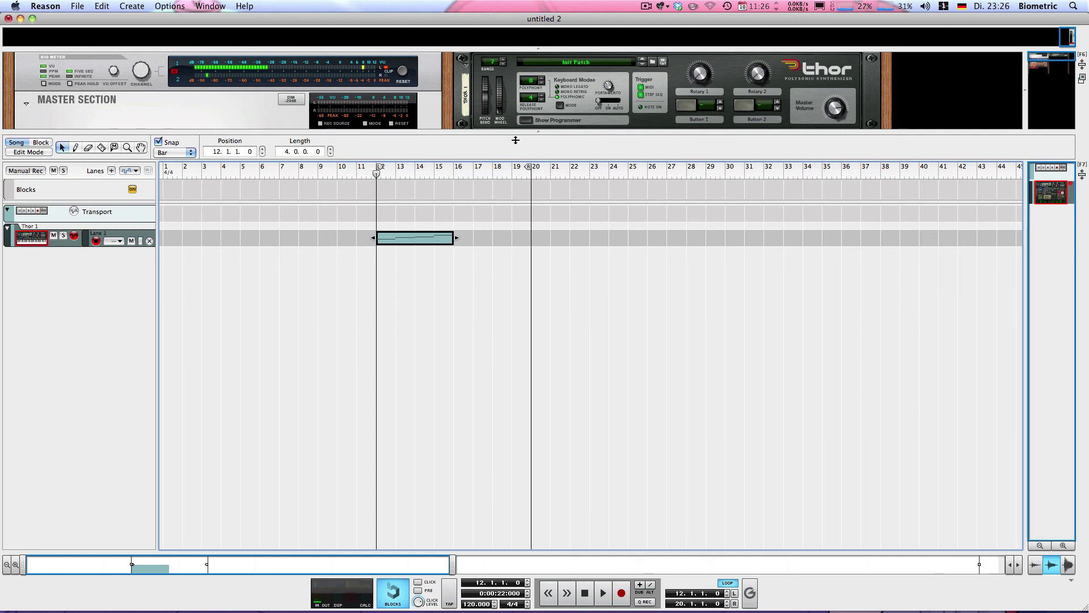
Enlarge the rack area and open the Tool Window with F8 beside the rack.
left_click_drag(513, 132, 511, 238)
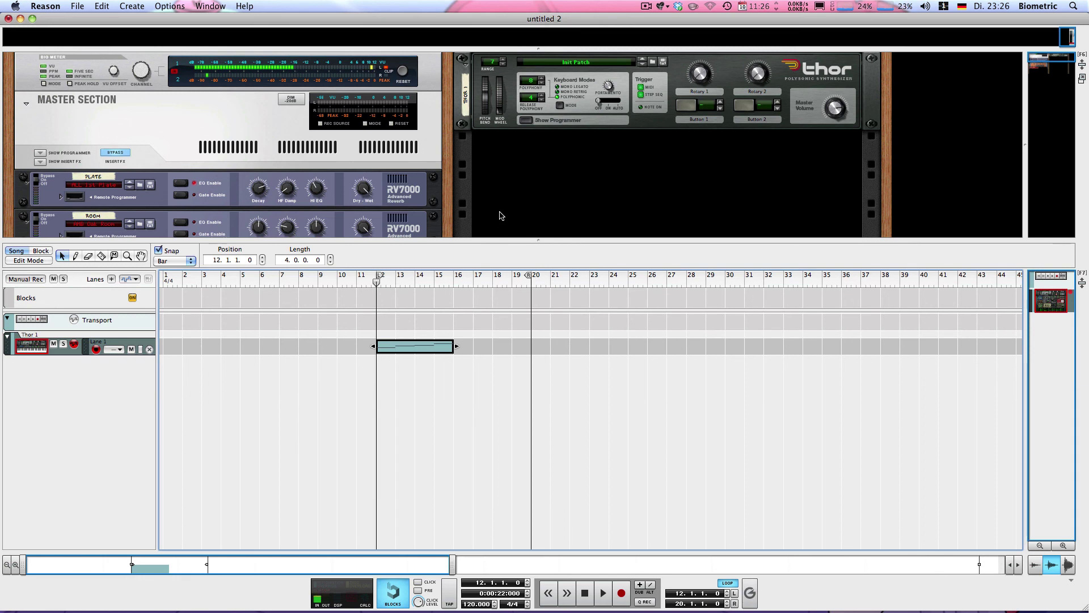
key("F8")
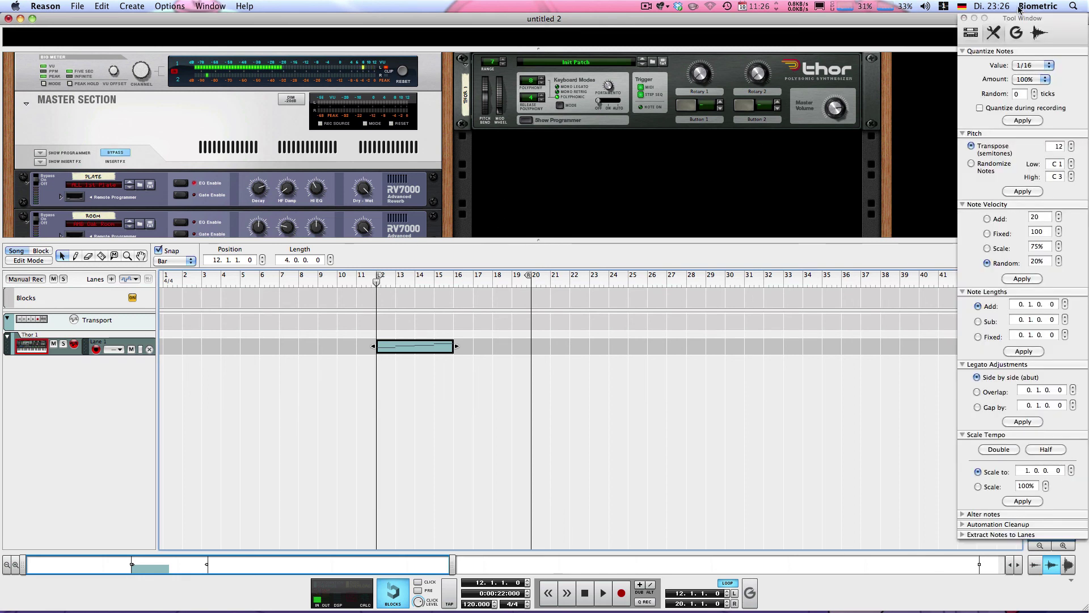
left_click_drag(997, 23, 749, 63)
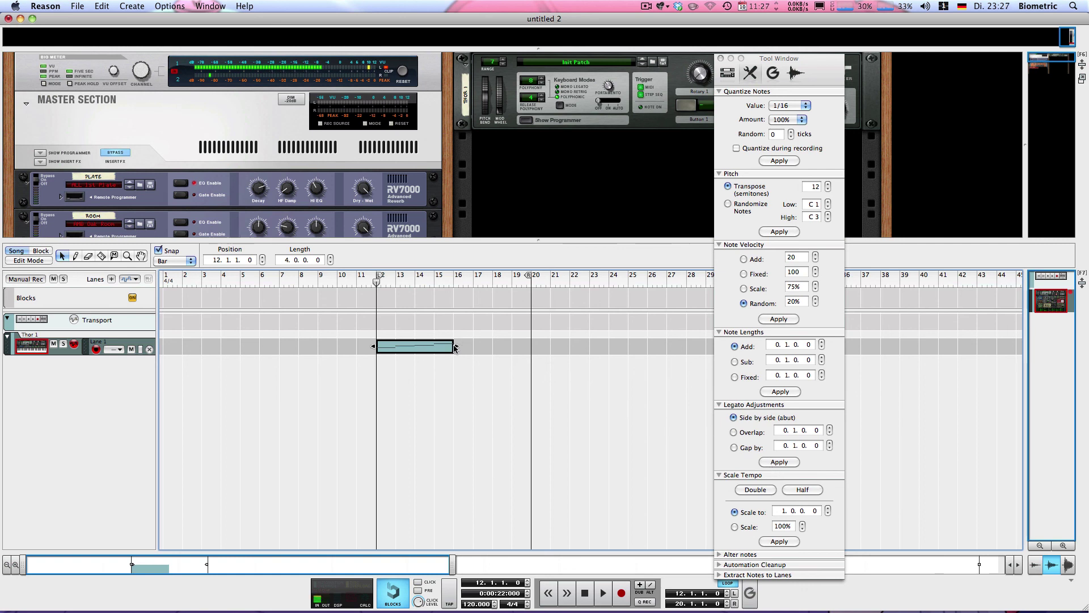
Shorten the Thor clip and apply Scale Tempo Double and Half to restore four bars.
mouse_move(454, 347)
left_mouse_down()
mouse_move(627, 354)
mouse_move(324, 358)
mouse_move(628, 375)
mouse_move(382, 356)
mouse_move(456, 356)
left_mouse_up()
left_click(760, 491)
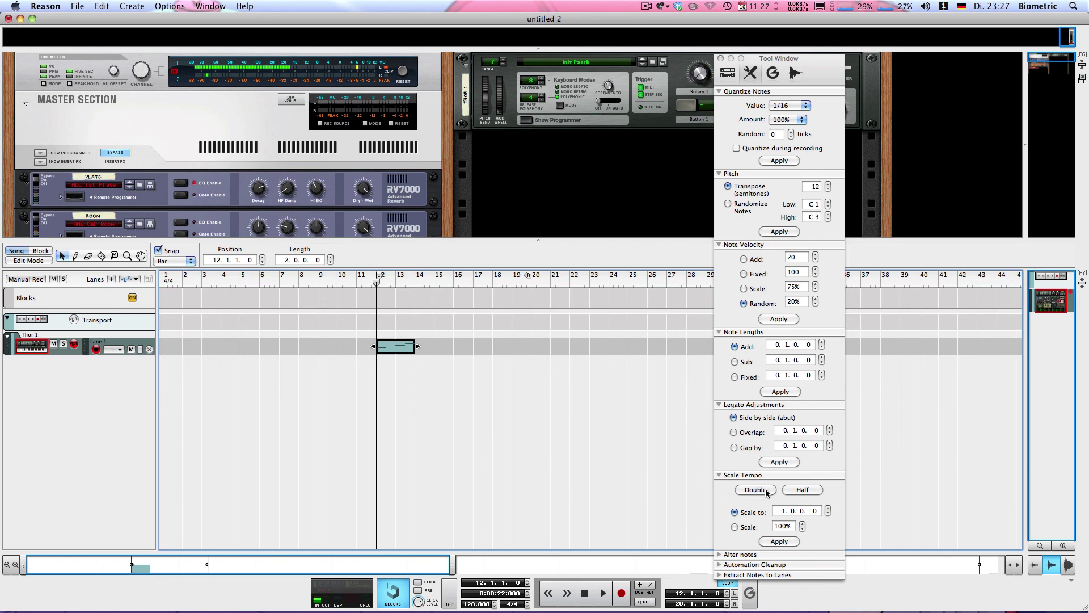
left_click(795, 491)
left_click(795, 491)
left_click(771, 492)
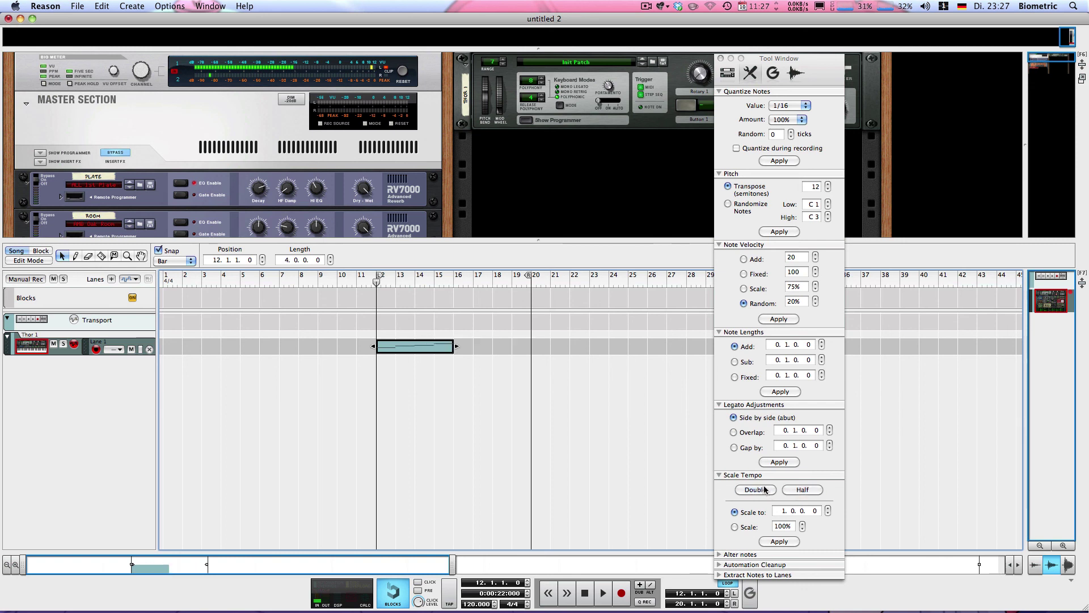
Browse the Tool Window's groove and sample tabs, ending on the device list, and deselect the clip.
left_click(811, 69)
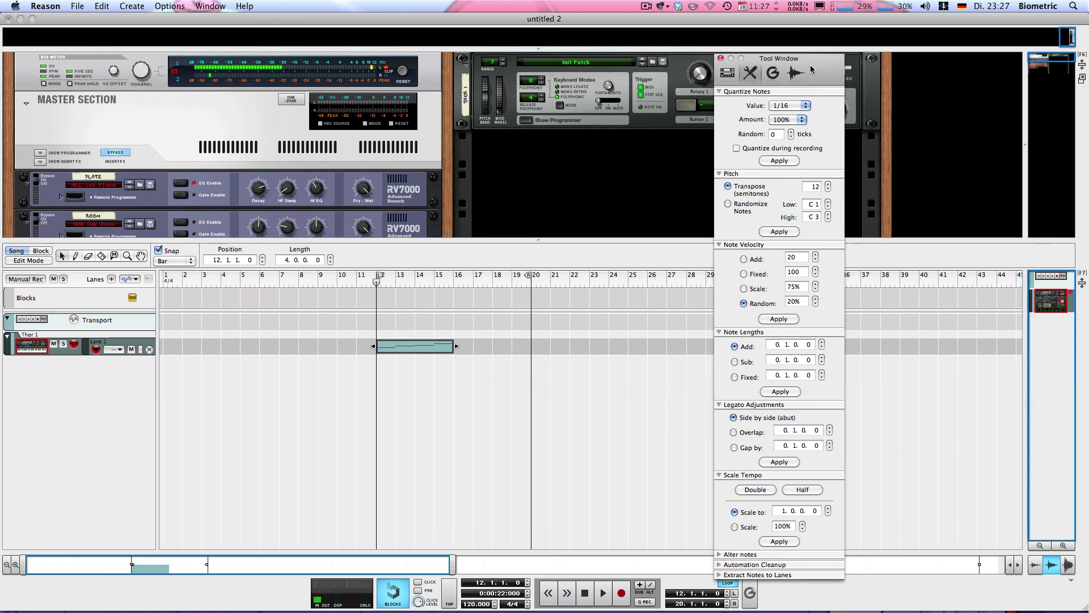
left_click(727, 72)
scroll(754, 263, "down", 3)
left_click(773, 72)
left_click(796, 73)
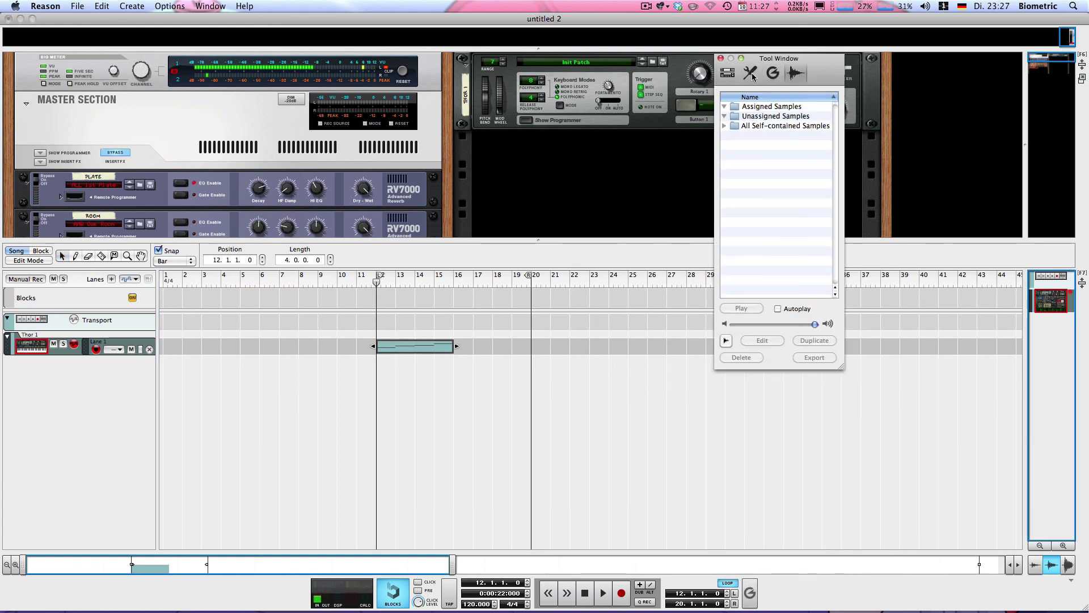
left_click(727, 73)
scroll(779, 256, "up", 5)
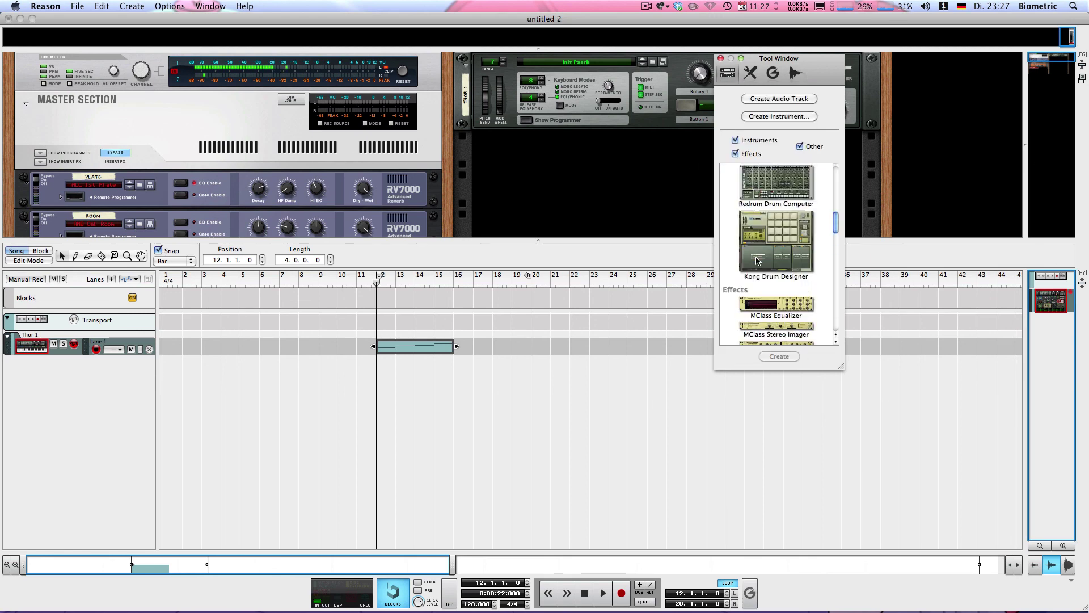
left_click(572, 343)
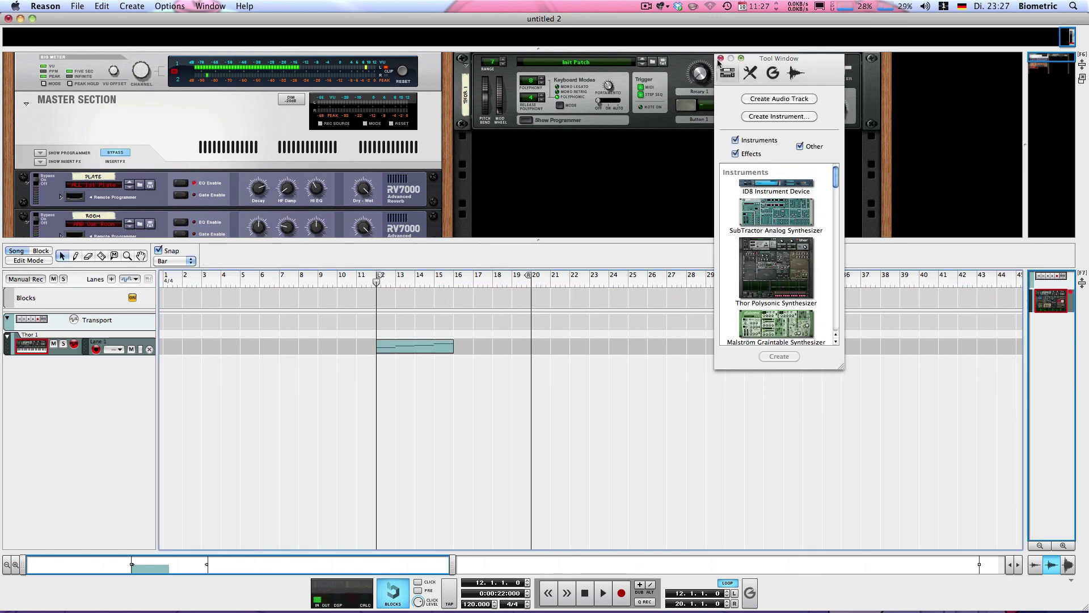
Close the Tool Window with F8, then select and deselect the Thor clip at bars 12–16.
key("F8")
left_click_drag(540, 365, 346, 313)
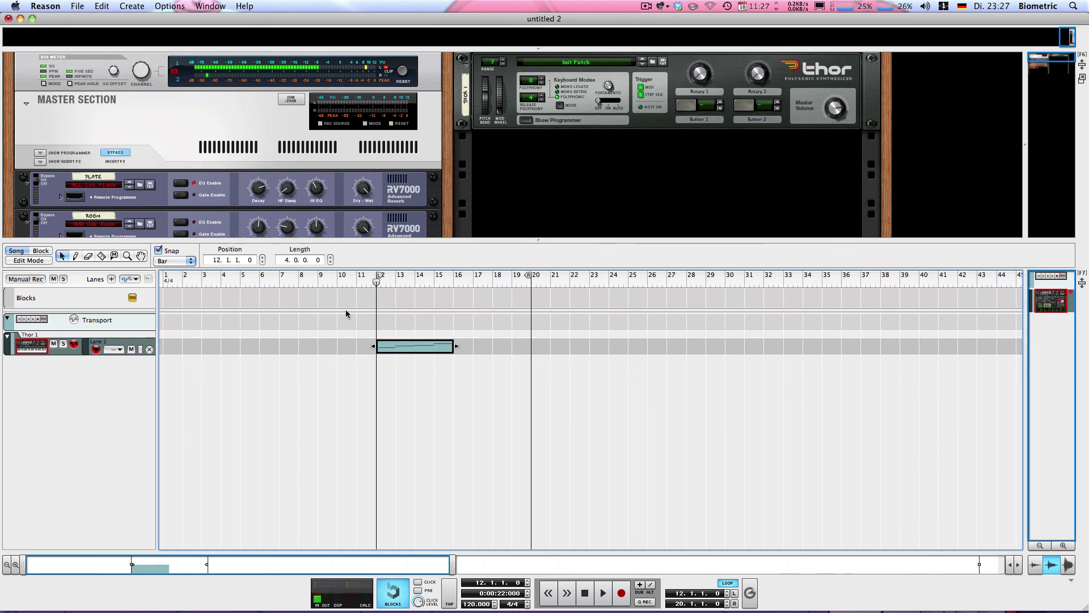
left_click(300, 345)
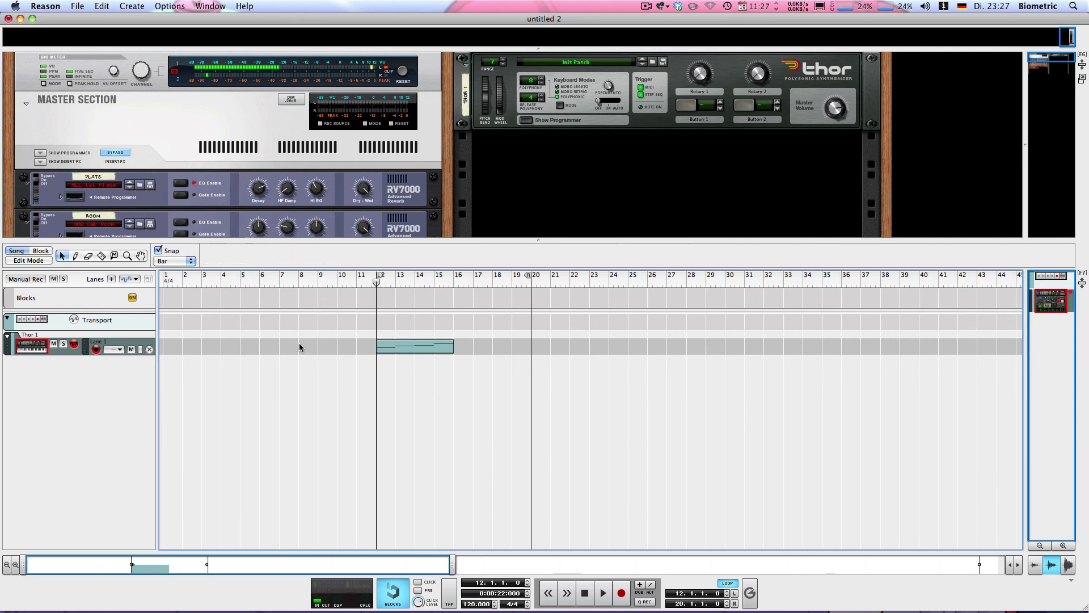